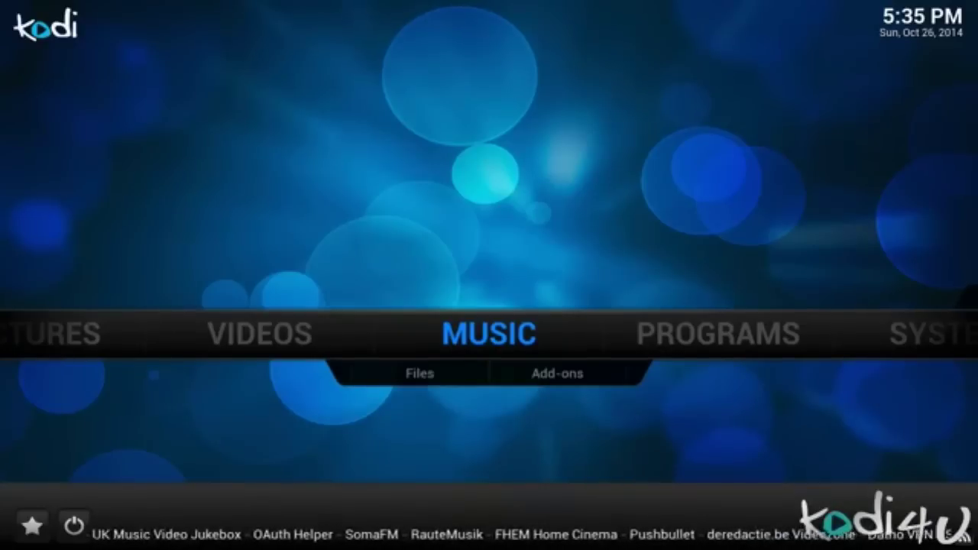
pyautogui.press('Right')
pyautogui.press('Right')
pyautogui.press('Down')
pyautogui.press('Right')
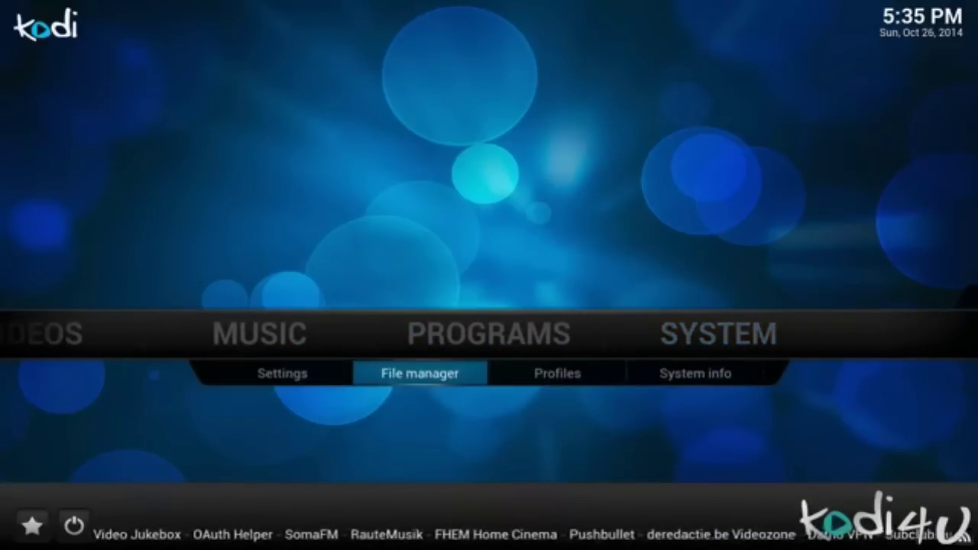
pyautogui.press('Return')
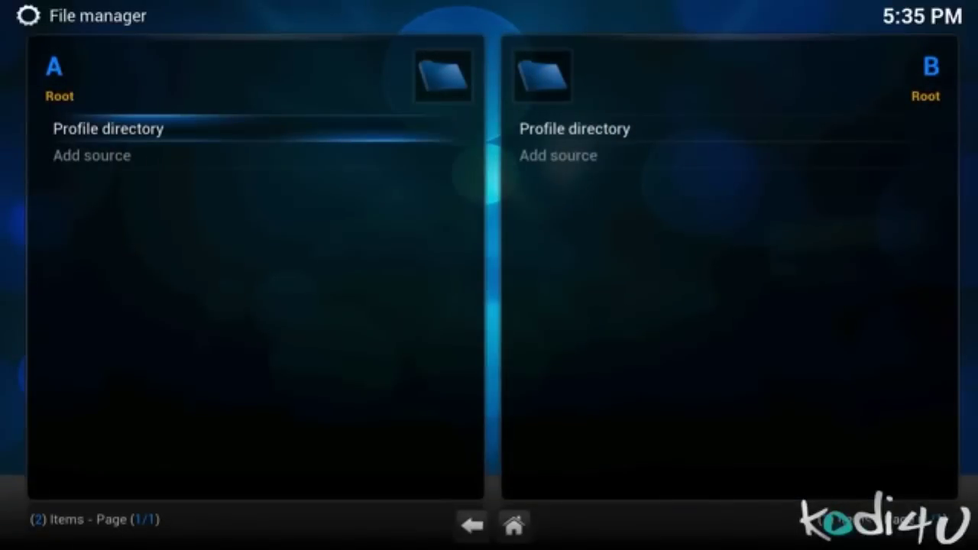
pyautogui.press('Down')
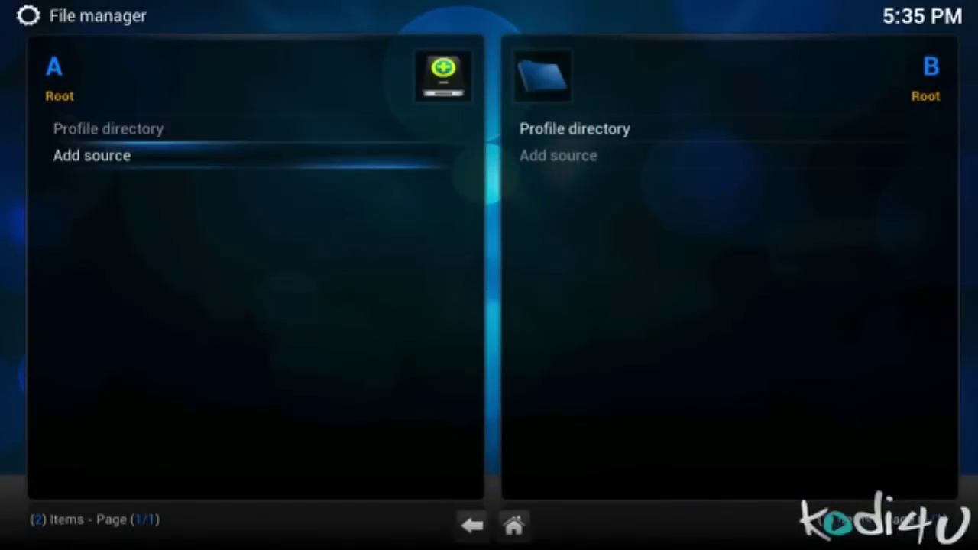
pyautogui.press('Return')
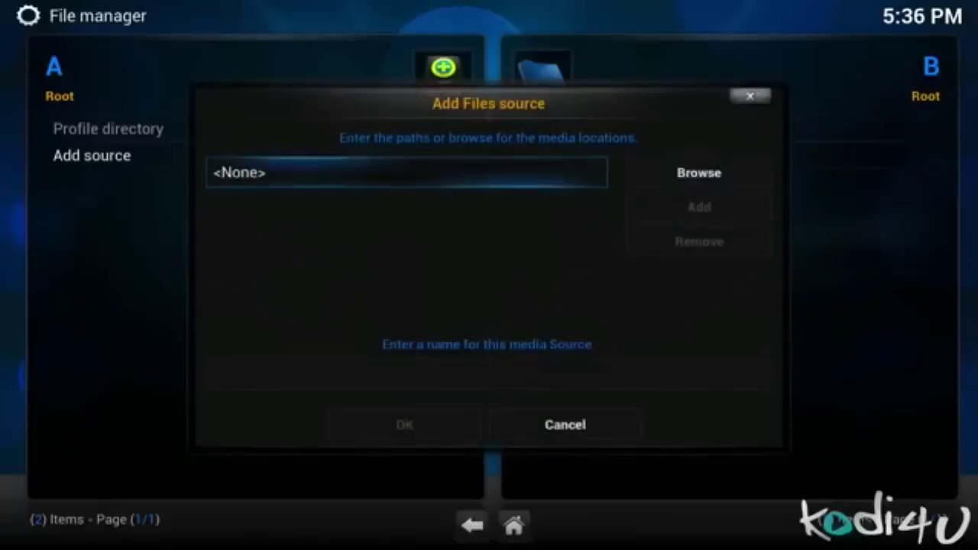
pyautogui.press('Return')
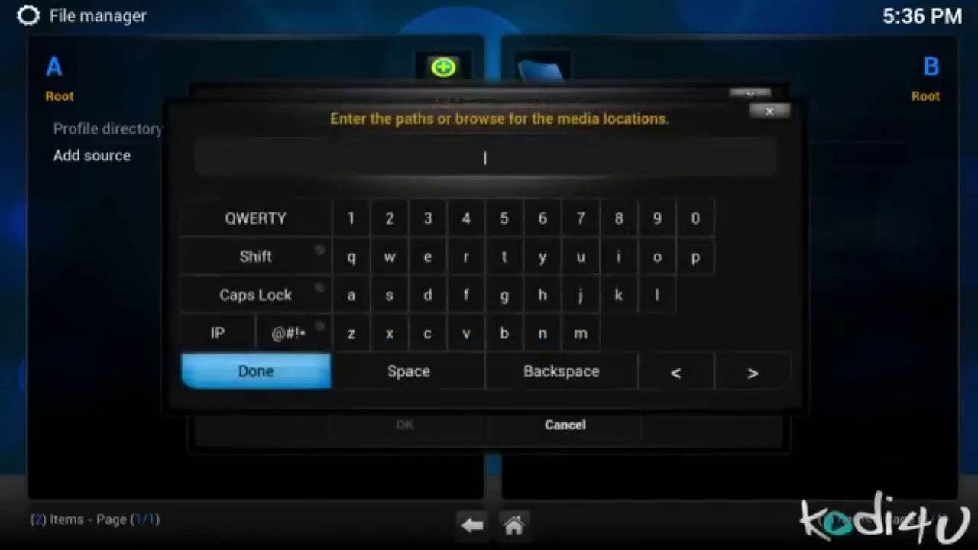
pyautogui.write('http')
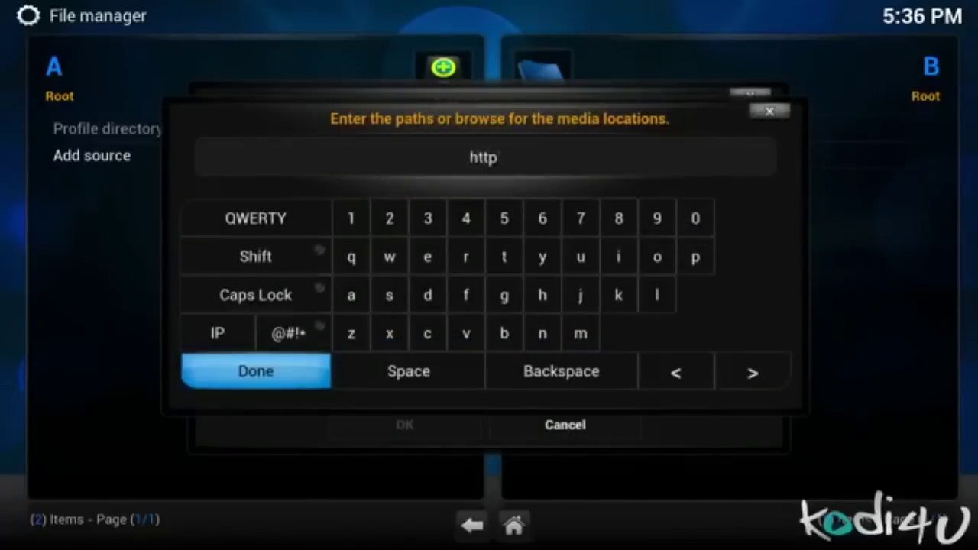
pyautogui.write('://')
pyautogui.write('fusion.xbmc')
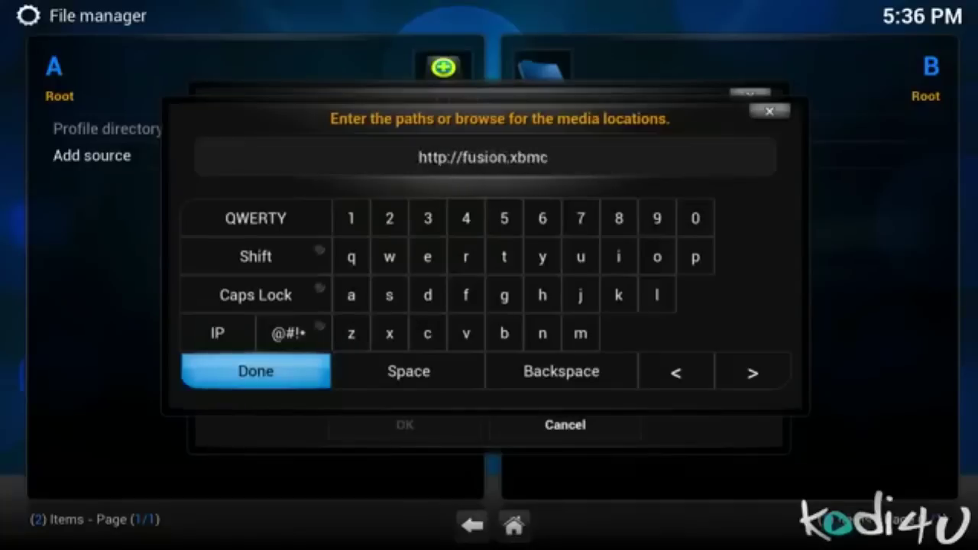
pyautogui.write('hub.com')
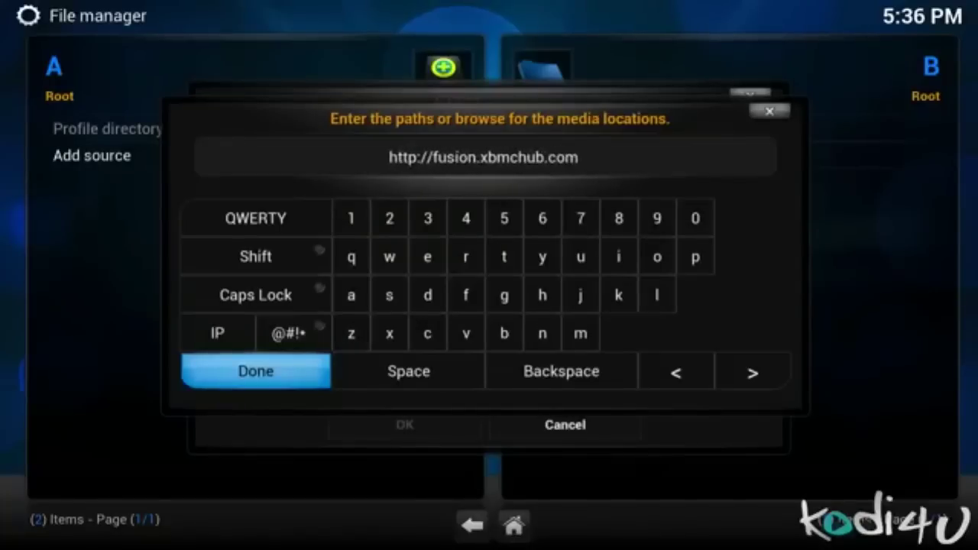
pyautogui.write('/')
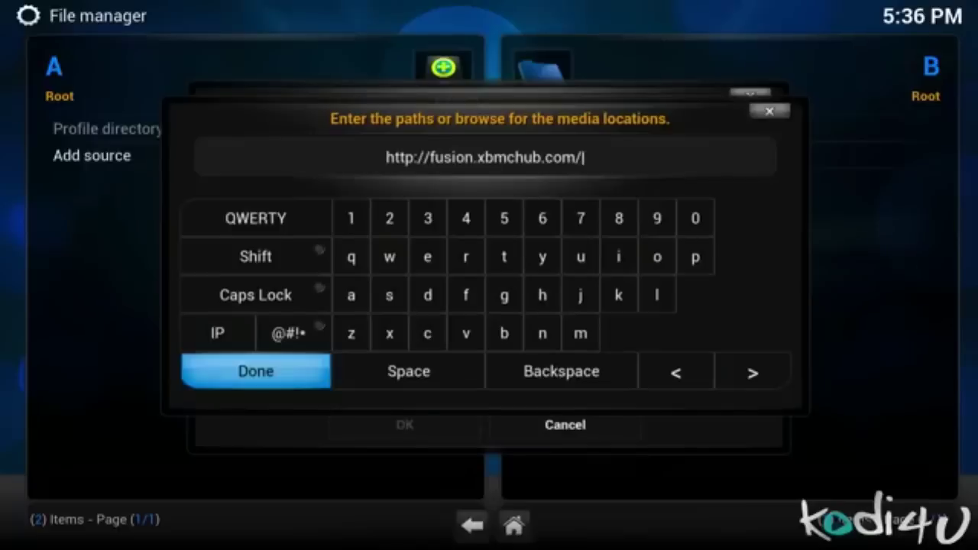
pyautogui.press('Return')
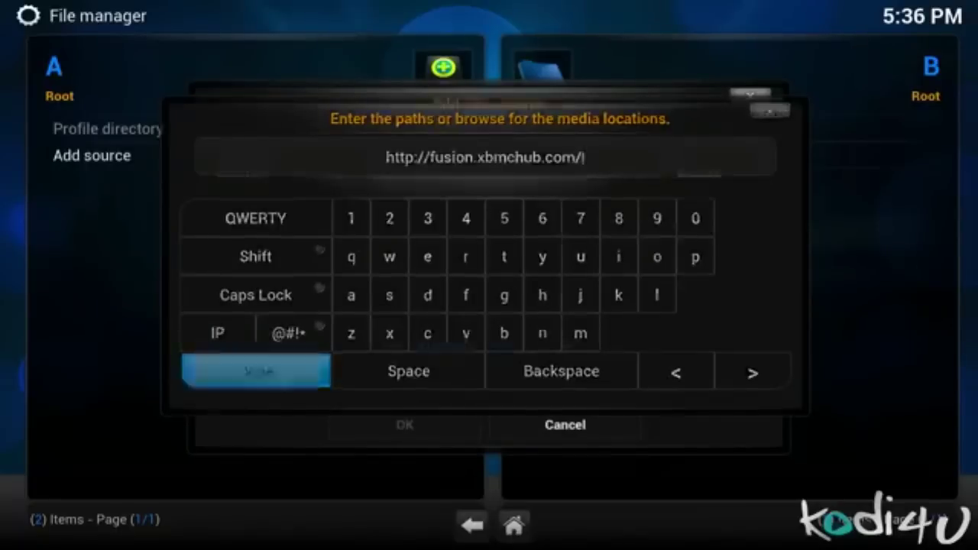
# Name the new source .fusion and save it.
pyautogui.press('Down')
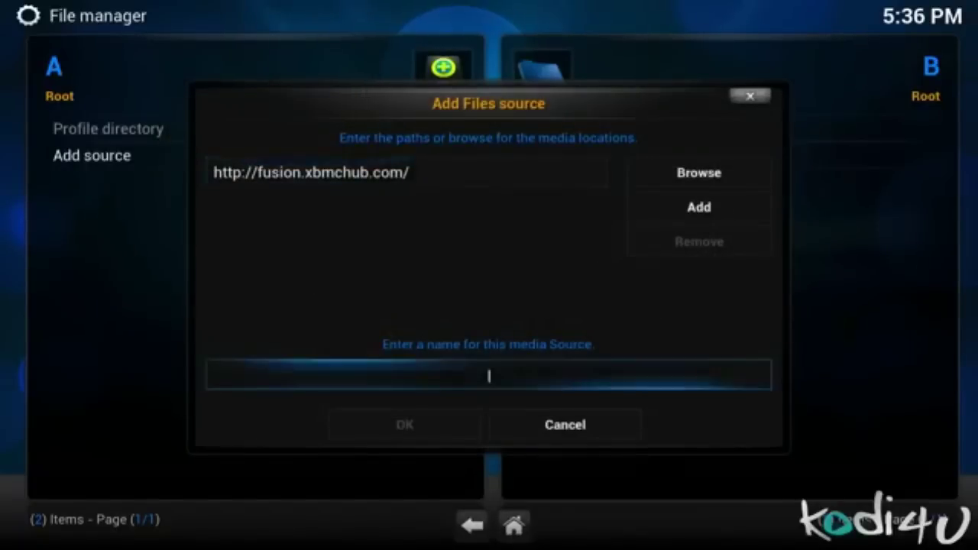
pyautogui.press('Return')
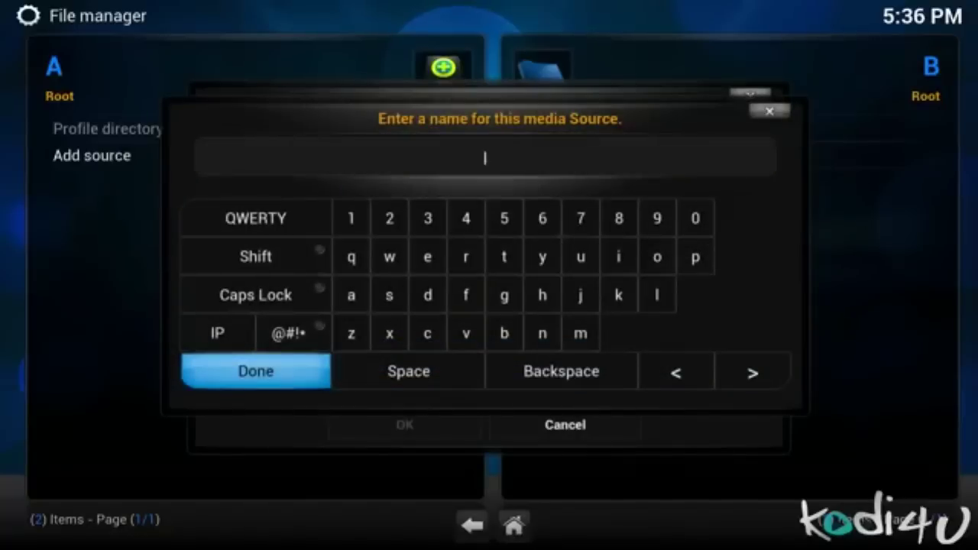
pyautogui.write('.fusion')
pyautogui.press('Return')
pyautogui.press('Down')
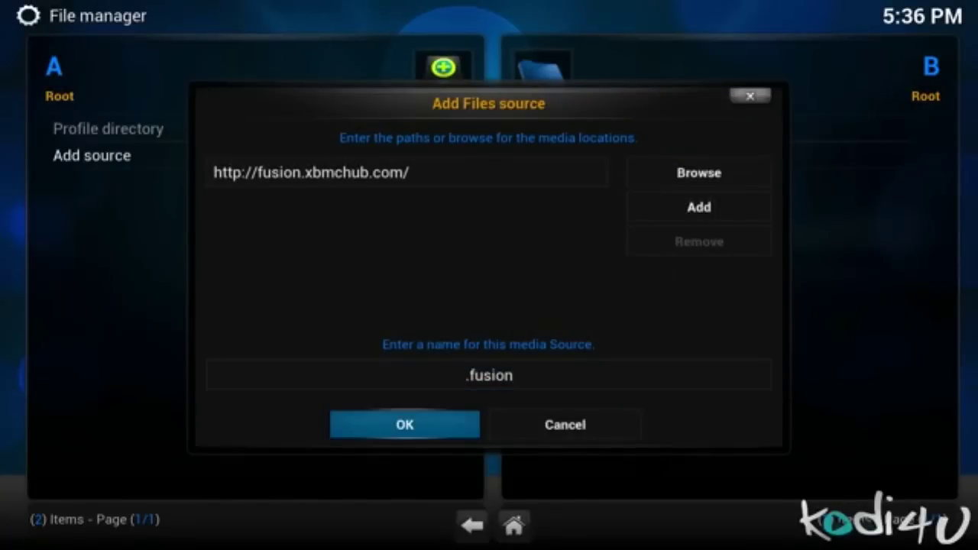
pyautogui.press('Return')
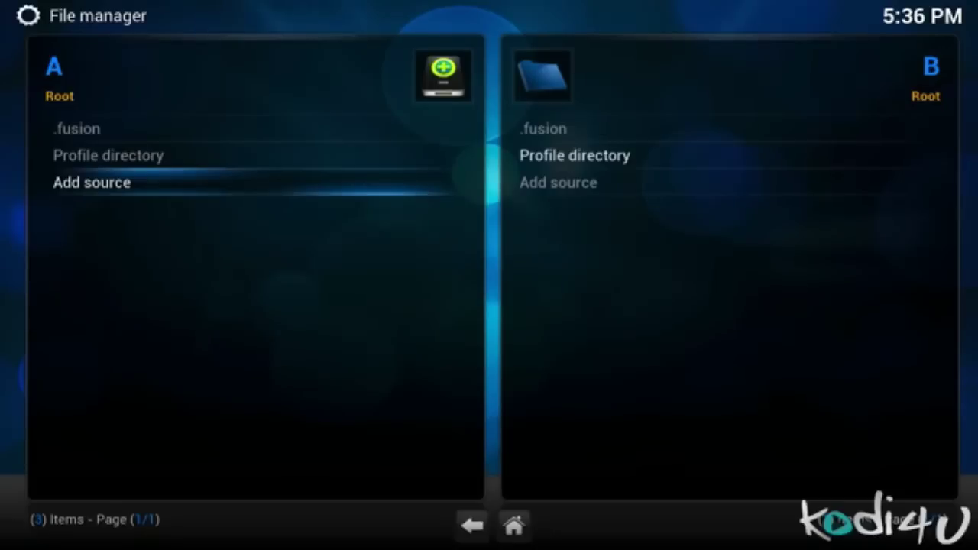
# Go from the home screen to the Add-ons settings and dismiss the first-run help message.
pyautogui.press('Escape')
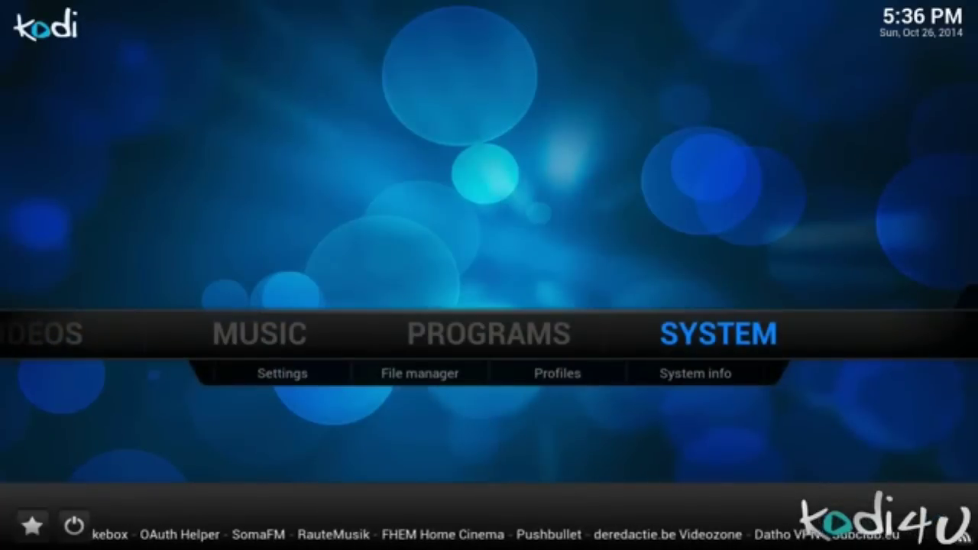
pyautogui.press('Down')
pyautogui.press('Left')
pyautogui.press('Return')
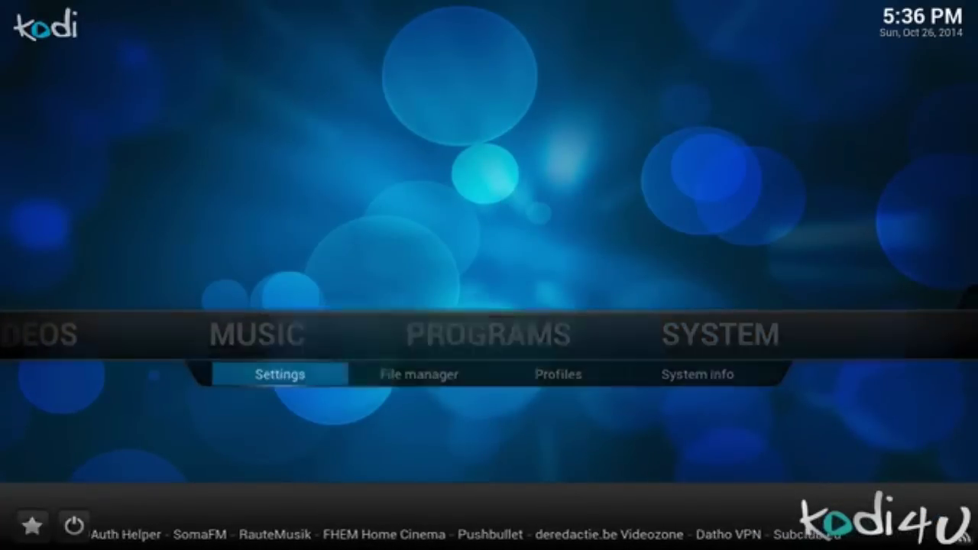
pyautogui.press('Down')
pyautogui.press('Down')
pyautogui.press('Down')
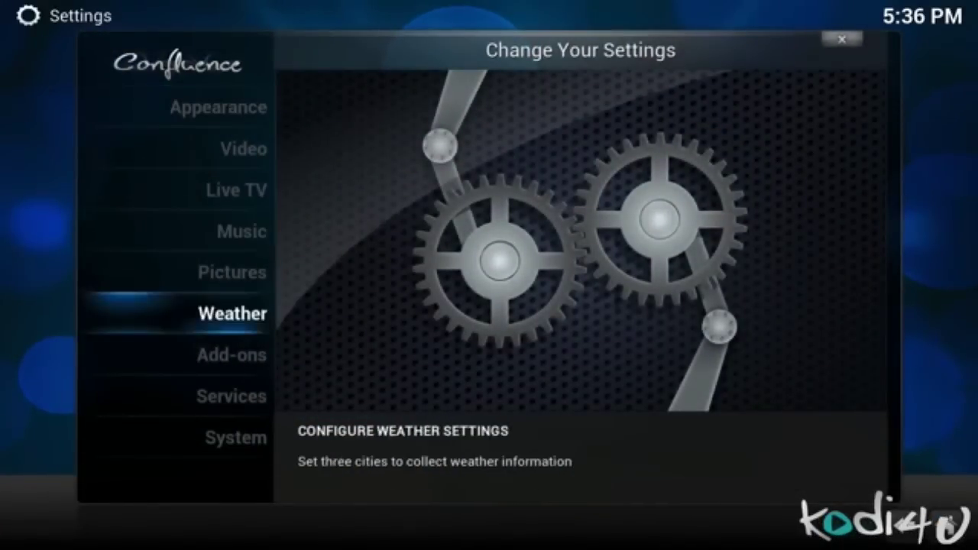
pyautogui.press('Return')
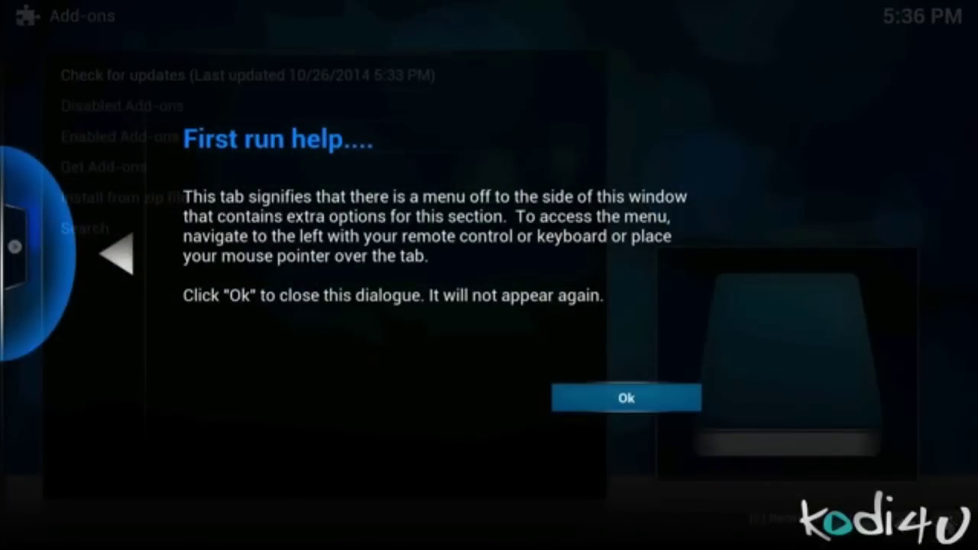
pyautogui.press('Return')
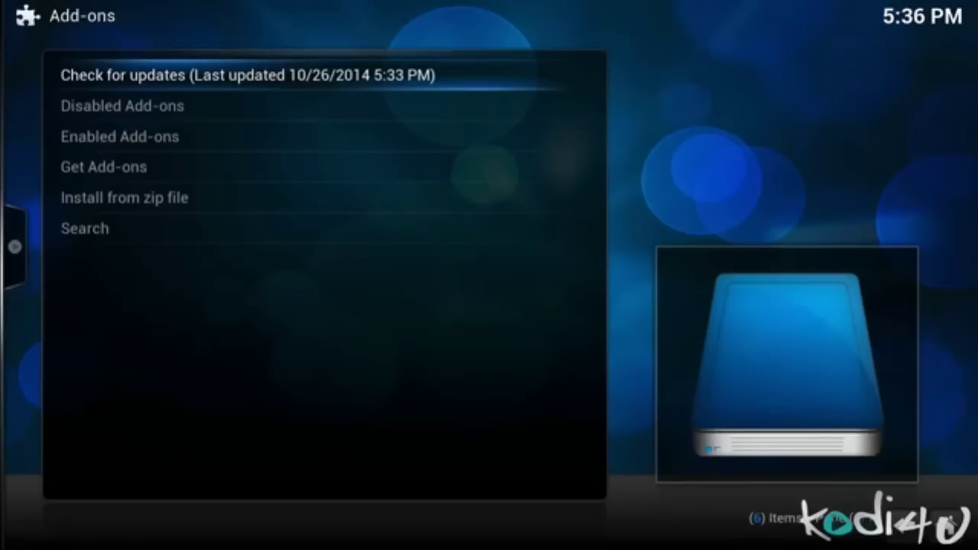
# Install repository.p2p-streams.xbmc-1.0.3.zip from the .fusion source's xbmc-repos folder.
pyautogui.press('Down')
pyautogui.press('Down')
pyautogui.press('Down')
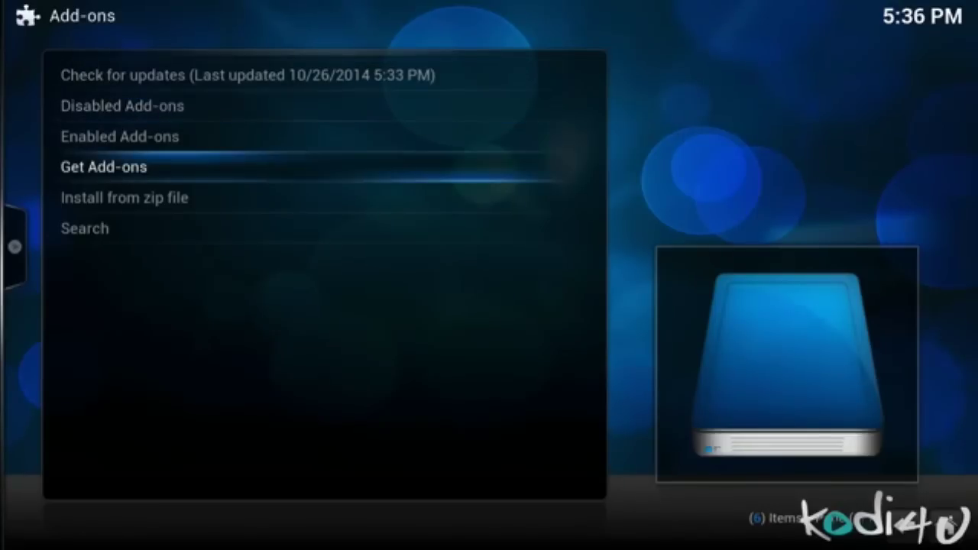
pyautogui.press('Return')
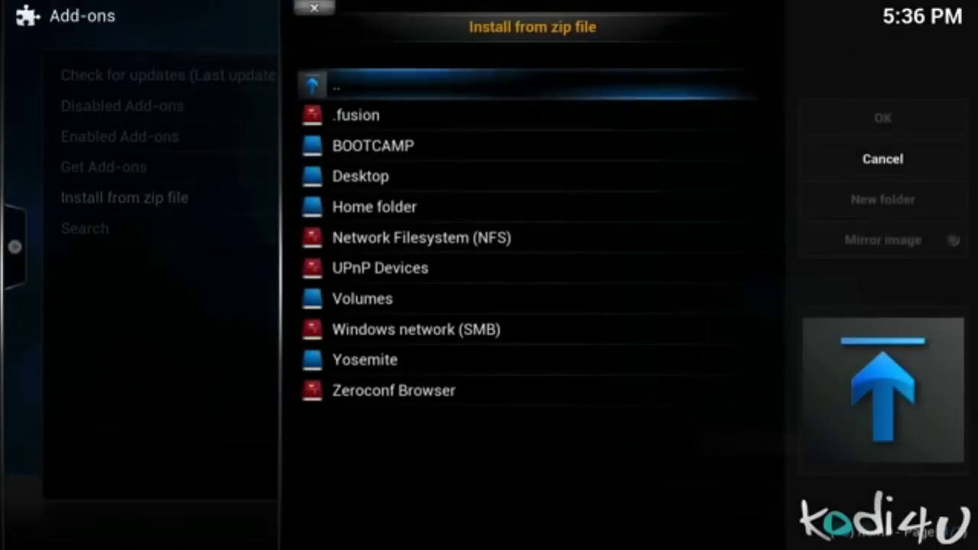
pyautogui.press('Down')
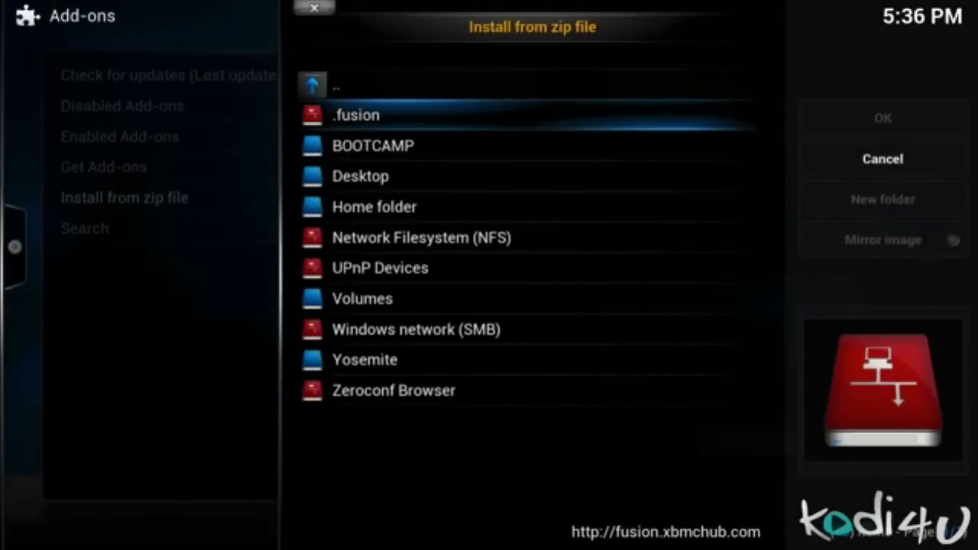
pyautogui.press('Return')
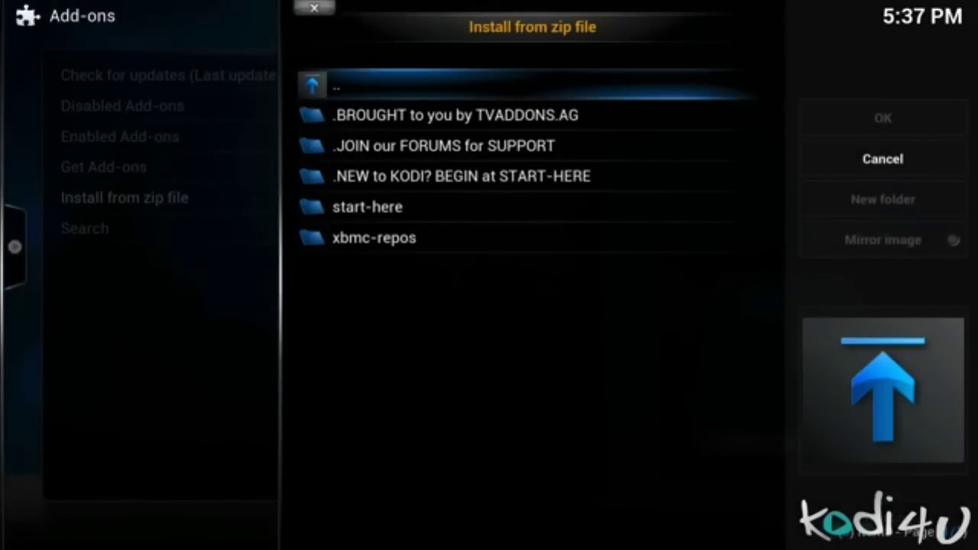
pyautogui.press('Down')
pyautogui.press('Down')
pyautogui.press('Down')
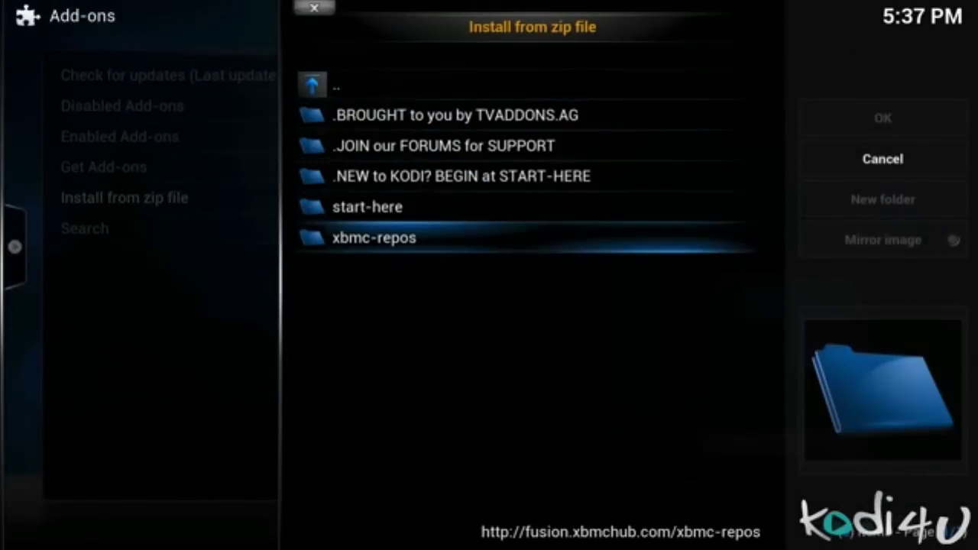
pyautogui.press('Return')
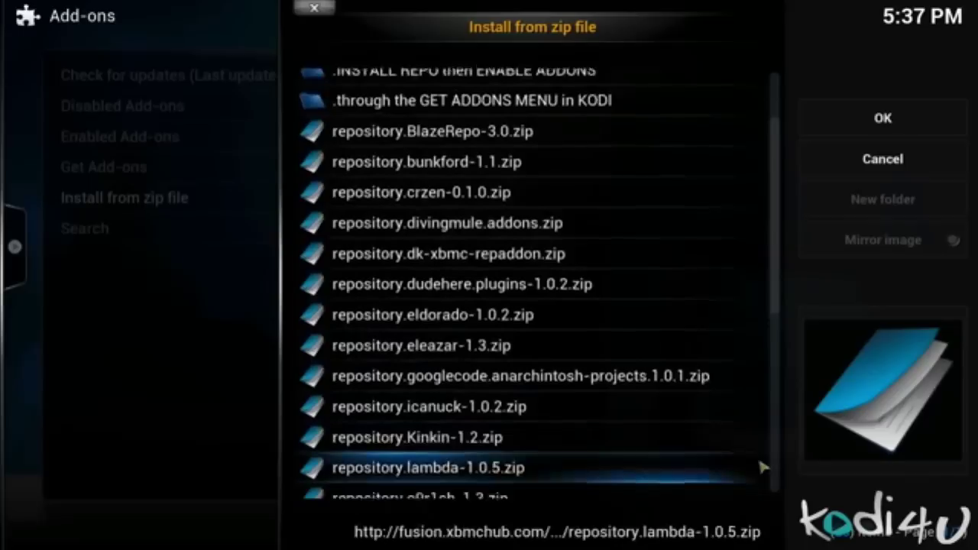
pyautogui.scroll(-7, 763, 468)
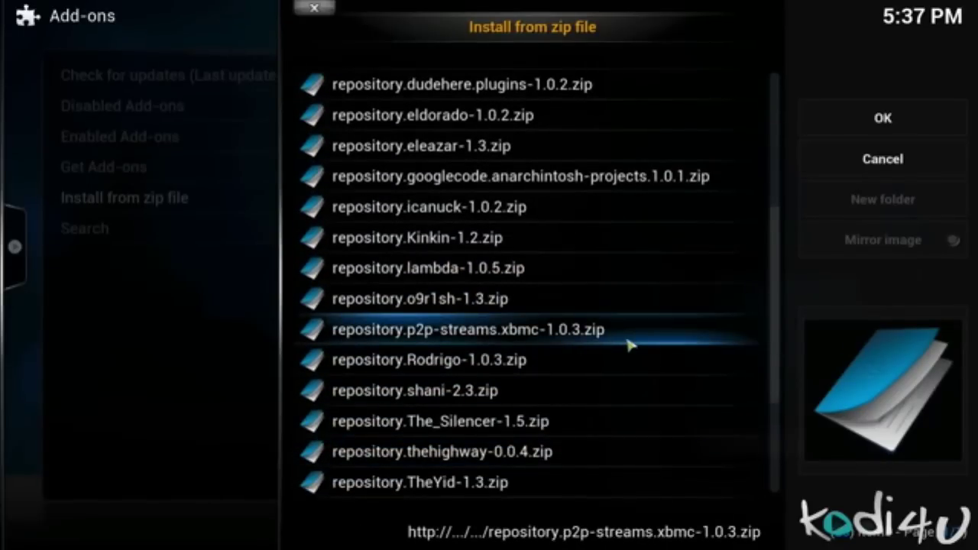
pyautogui.click(629, 345)
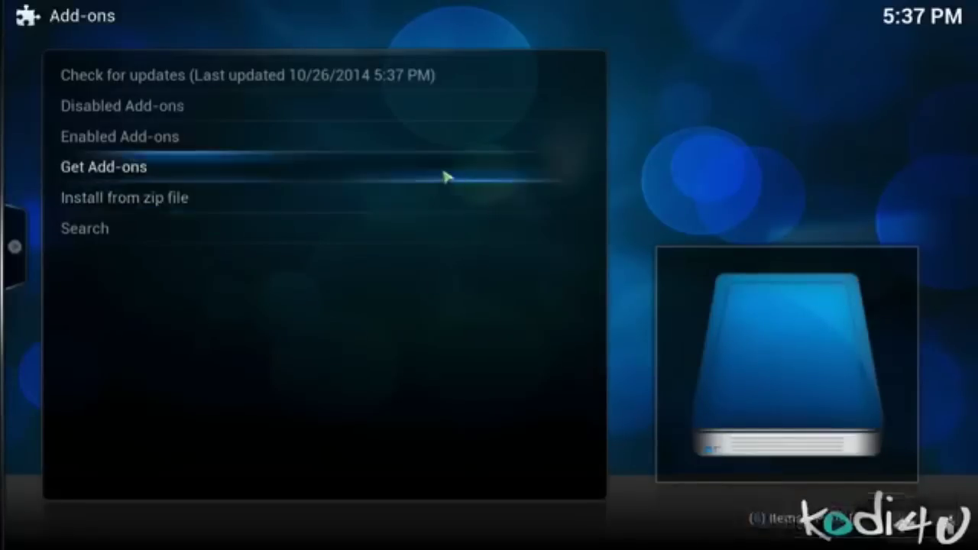
# Browse Get Add-ons > p2p-streams repository > Video Add-ons and open the p2p-streams 1.1.3 details.
pyautogui.click(447, 177)
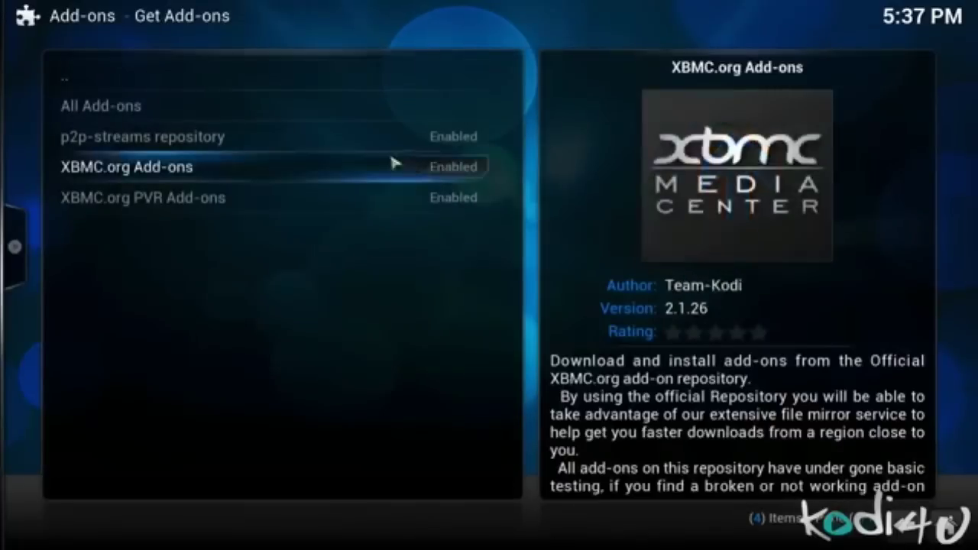
pyautogui.click(361, 148)
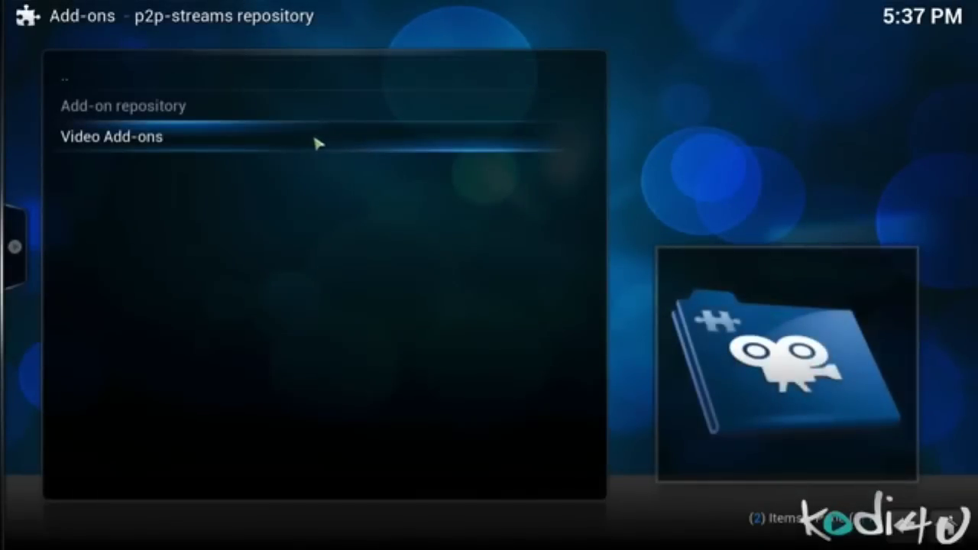
pyautogui.click(317, 143)
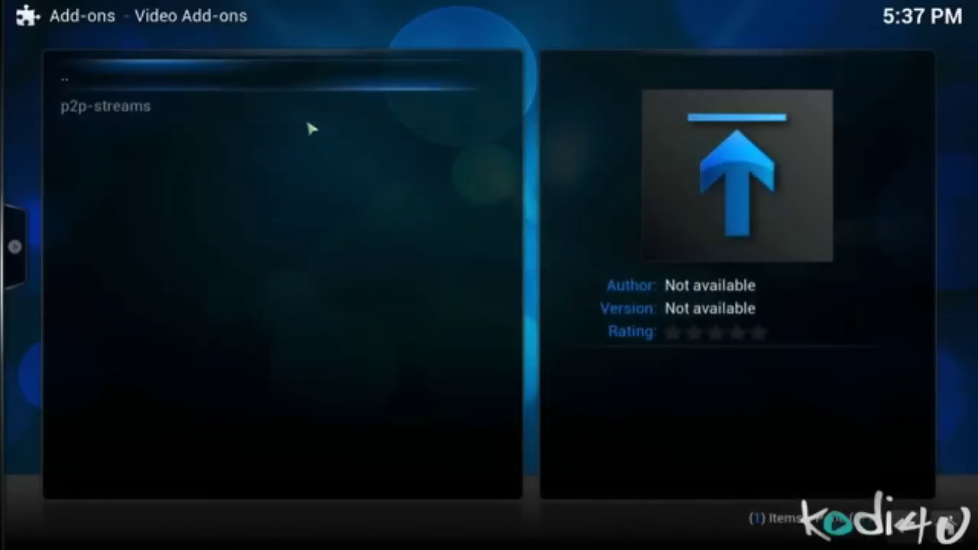
pyautogui.click(309, 122)
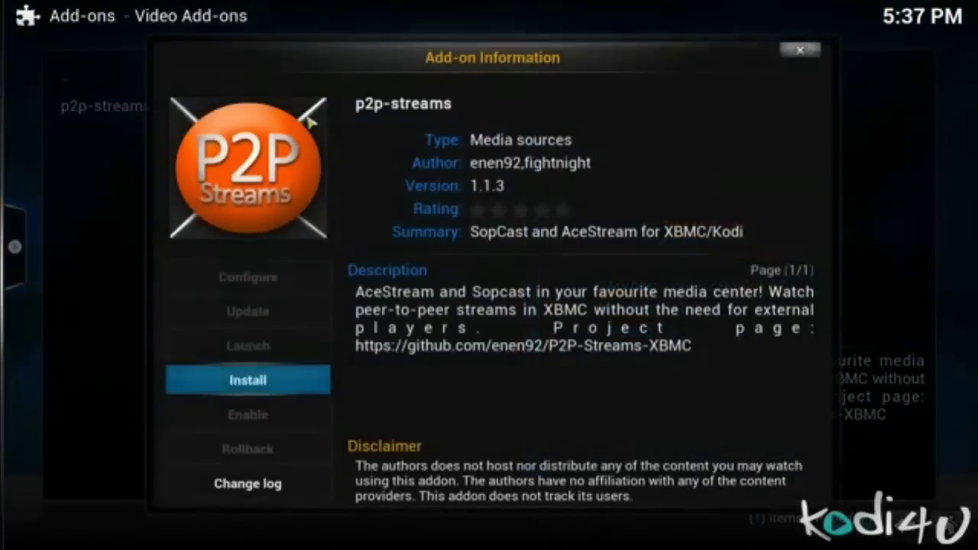
# Install p2p-streams 1.1.3, then reopen its details once it shows Enabled.
pyautogui.click(308, 390)
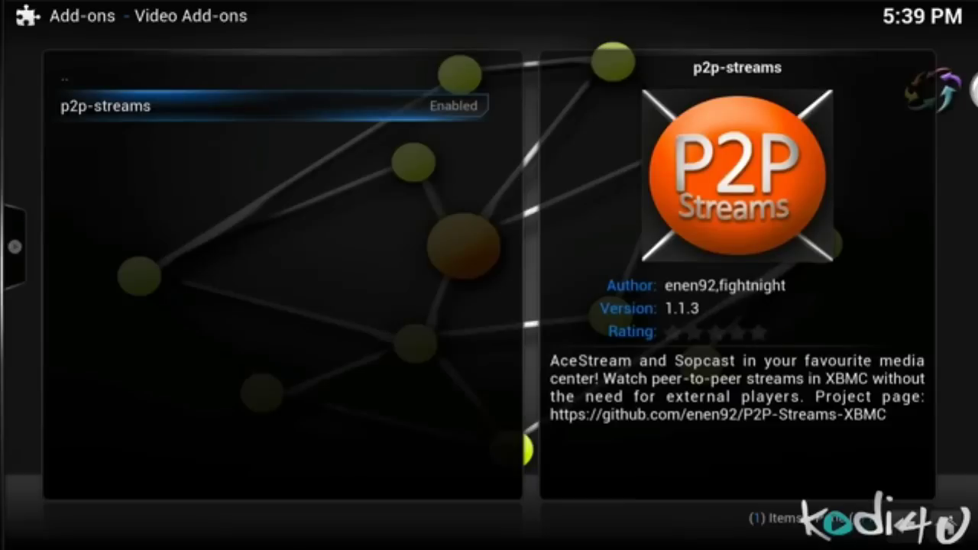
pyautogui.click(271, 115)
# Launch p2p-streams and wait for its OpenELEC x86_x64 setup question.
pyautogui.click(257, 344)
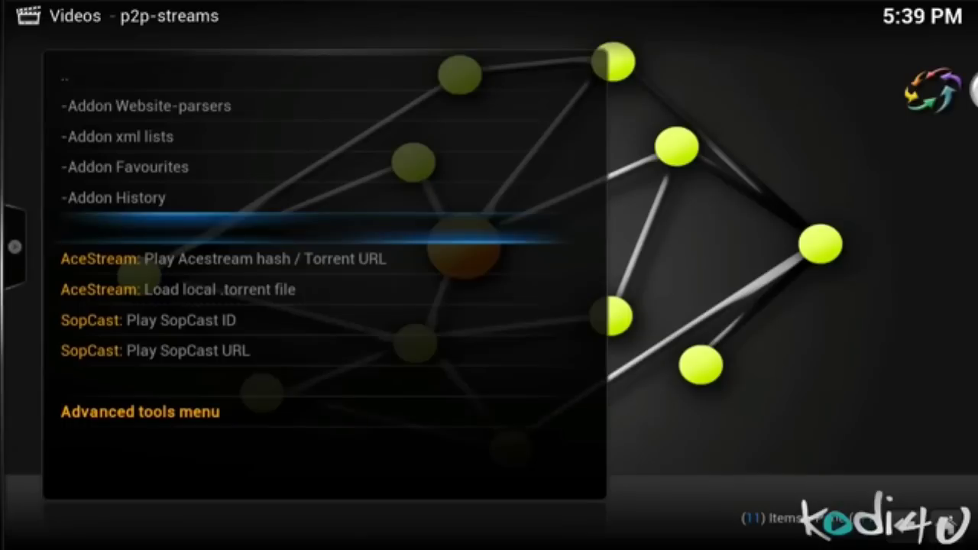
pyautogui.press('Return')
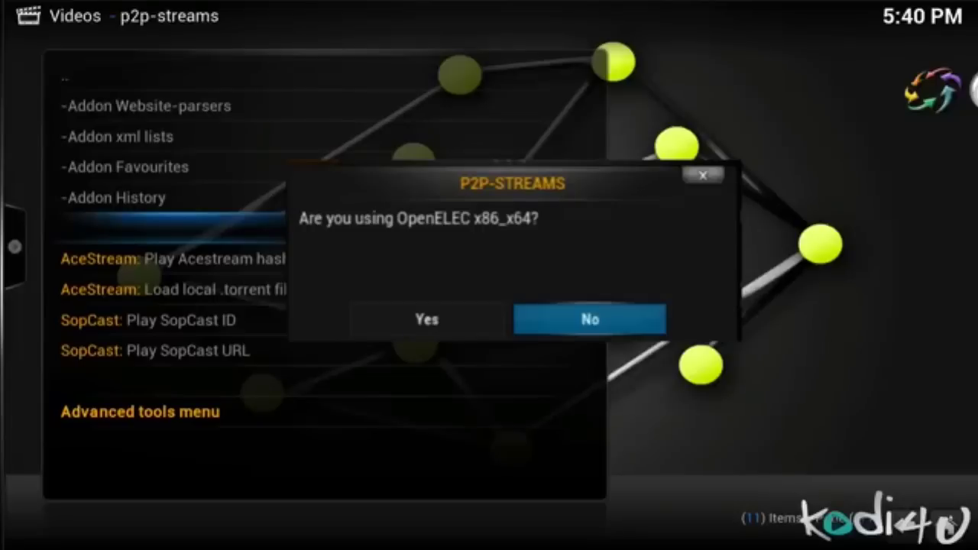
# Answer No to the OpenELEC, external Sopcast, Acestream app and Ace Player download prompts.
pyautogui.press('Return')
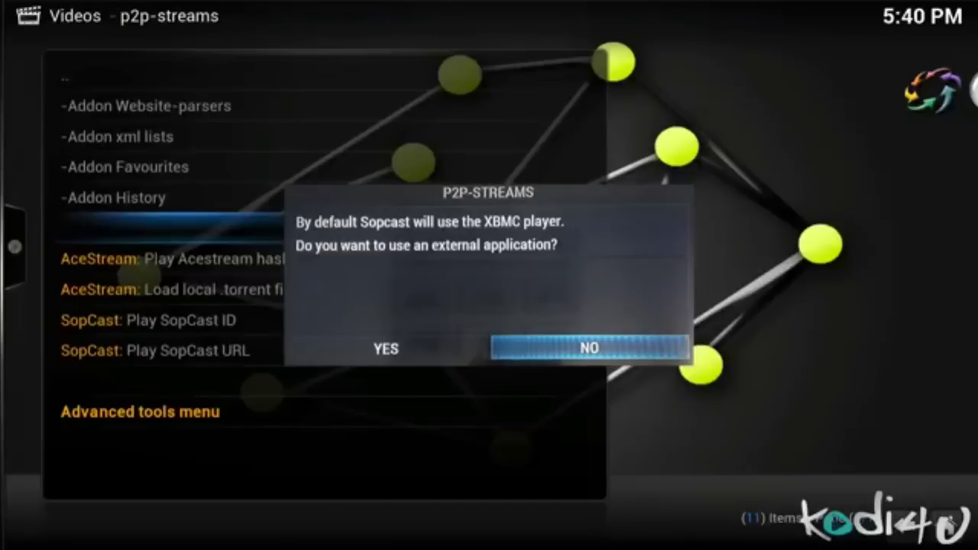
pyautogui.press('Return')
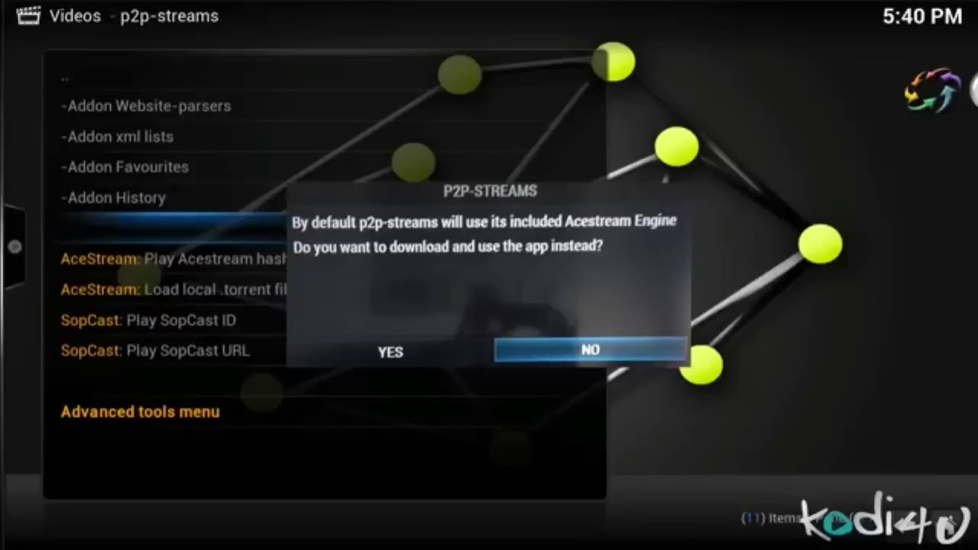
pyautogui.press('Return')
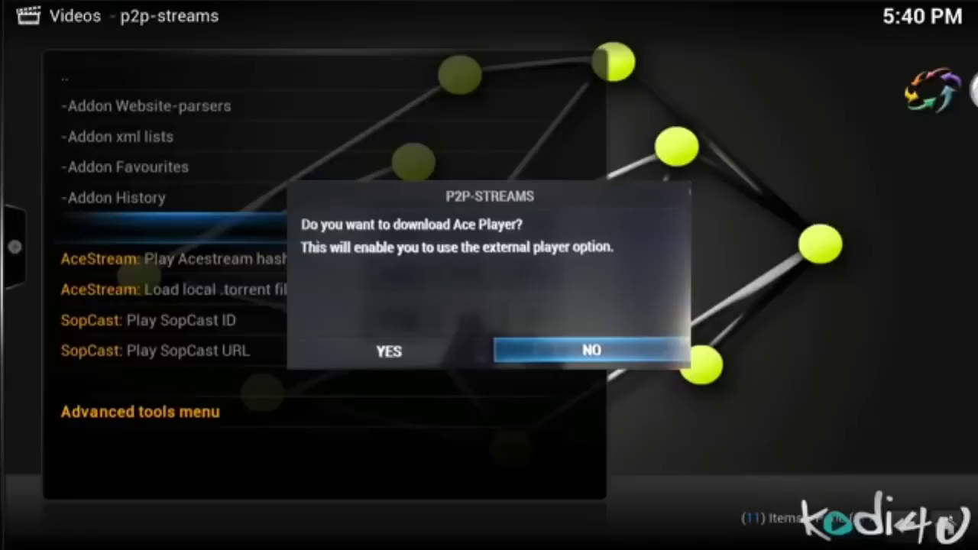
pyautogui.press('Return')
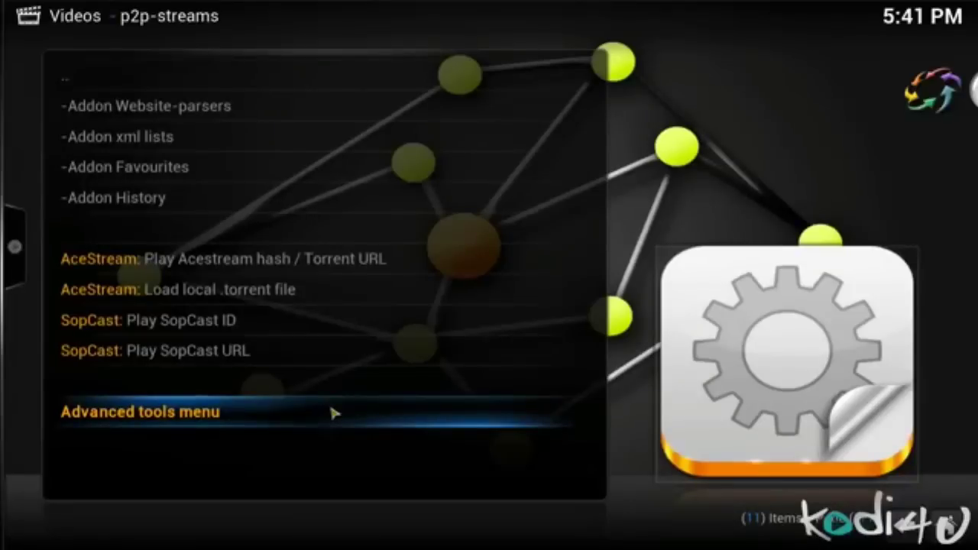
# View the Advanced tools menu, then back out to Video Add-ons and bring up p2p-streams' options.
pyautogui.click(334, 413)
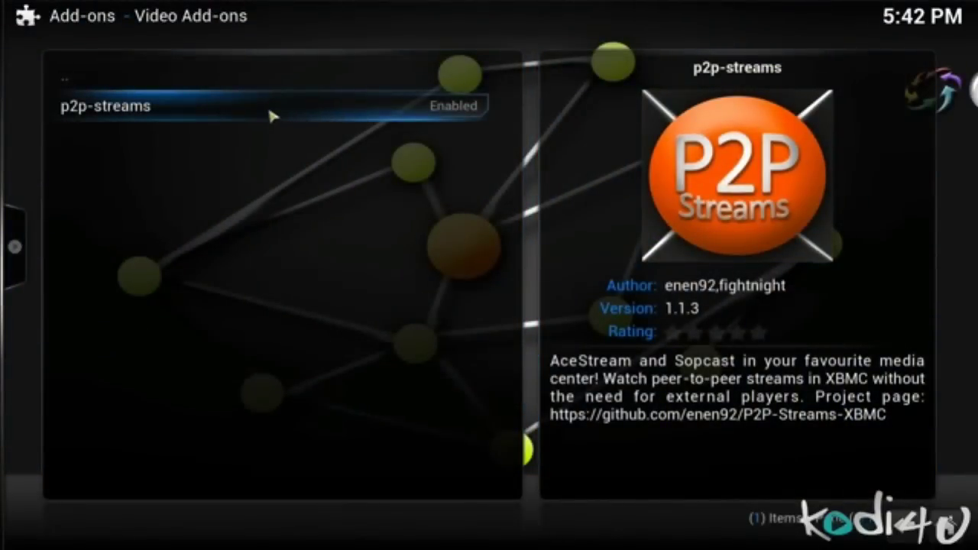
pyautogui.rightClick(271, 114)
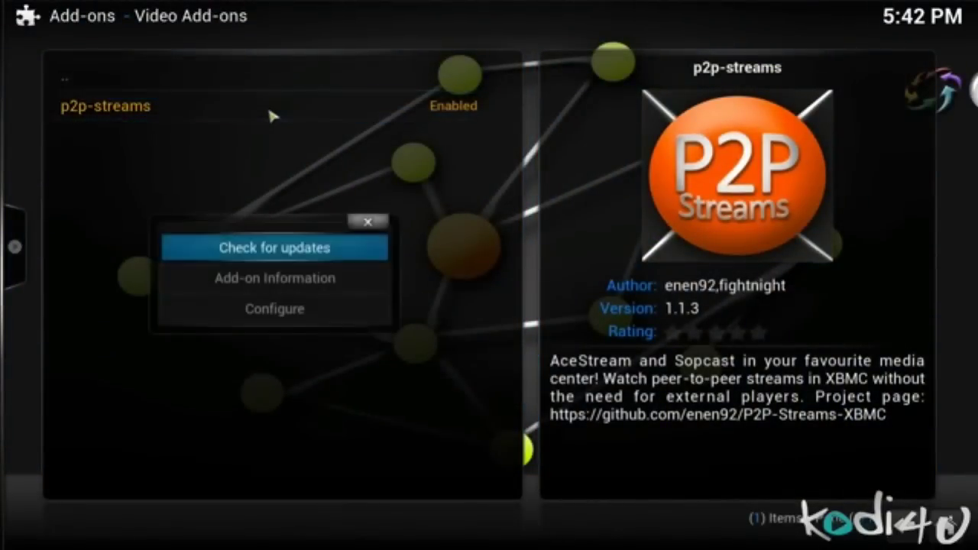
# Open p2p-streams settings and view the SopCast tab: ports 9000 and 9001, buffer 8192.
pyautogui.click(295, 307)
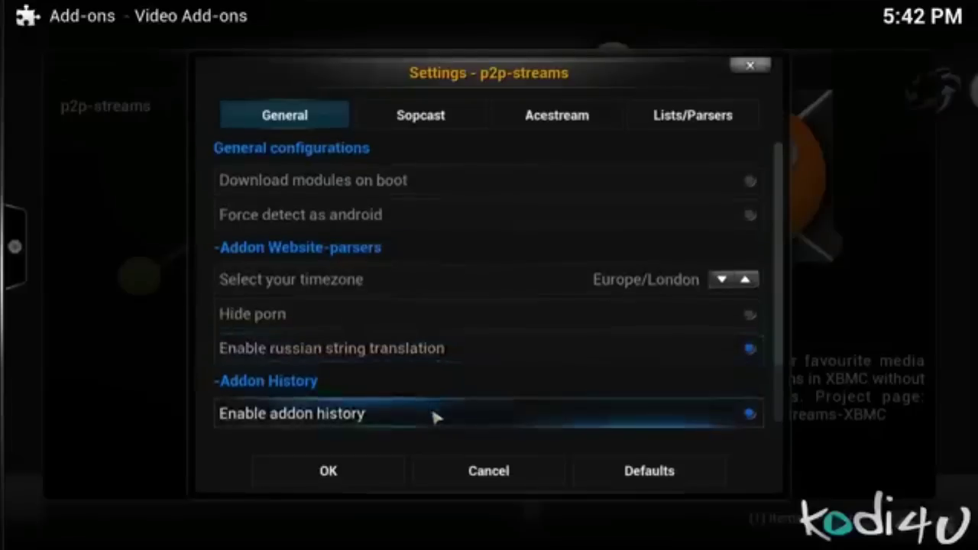
pyautogui.scroll(-1, 437, 417)
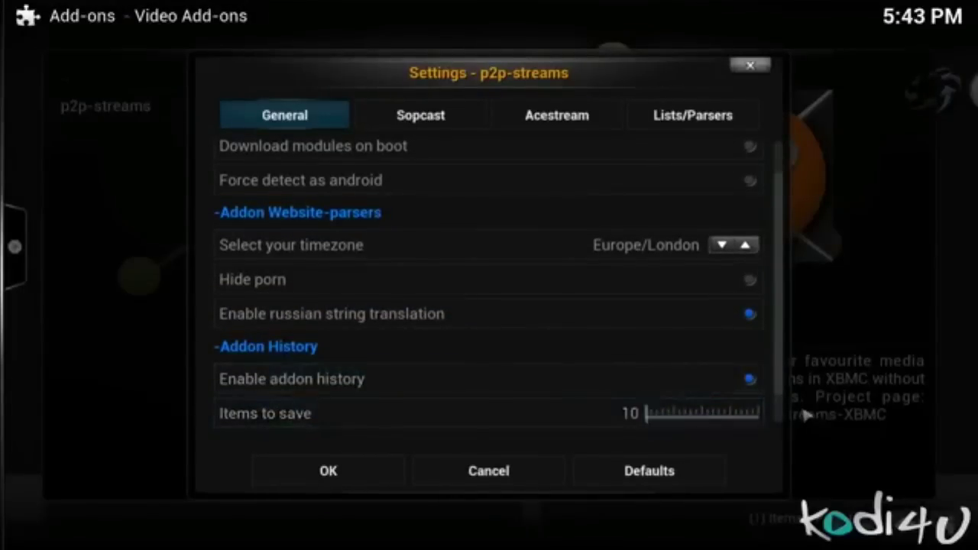
pyautogui.scroll(-1, 782, 413)
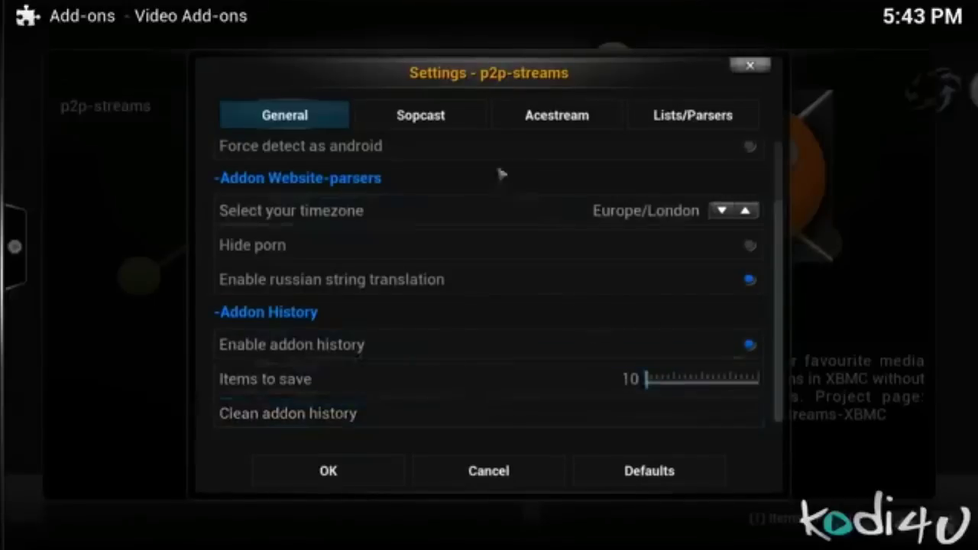
pyautogui.click(463, 104)
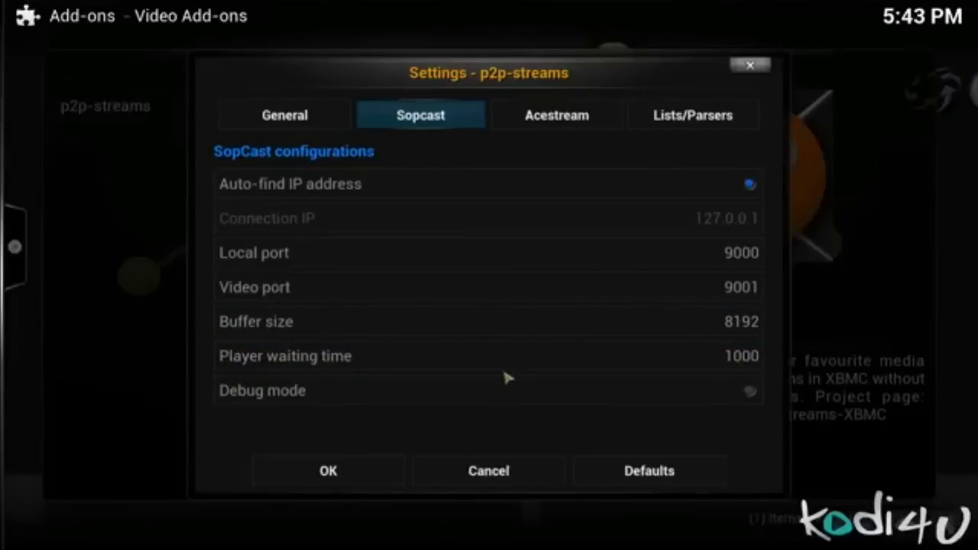
# Toggle the AceStreams stop mode to Force Kill and back to Normal, then view Lists/Parsers.
pyautogui.moveTo(557, 113)
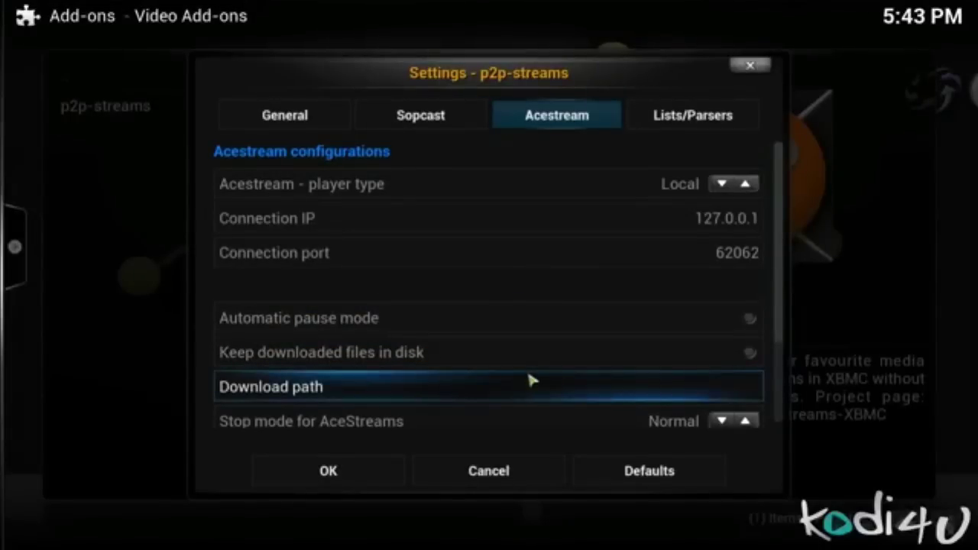
pyautogui.scroll(-2, 533, 380)
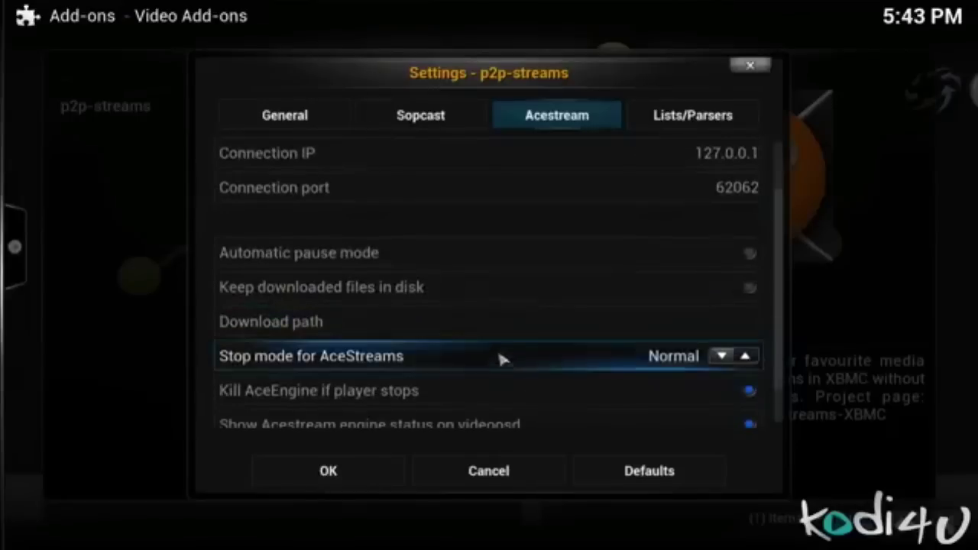
pyautogui.click(489, 356)
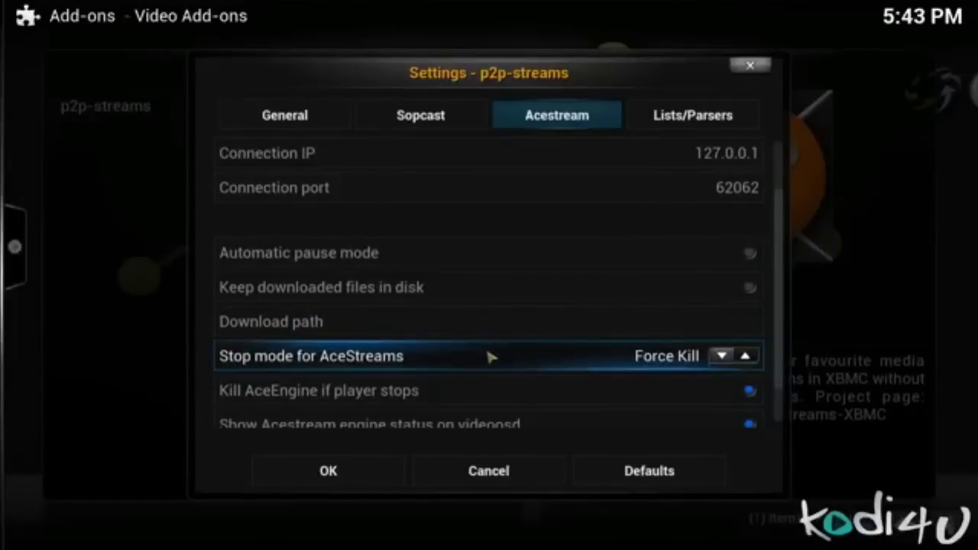
pyautogui.click(489, 356)
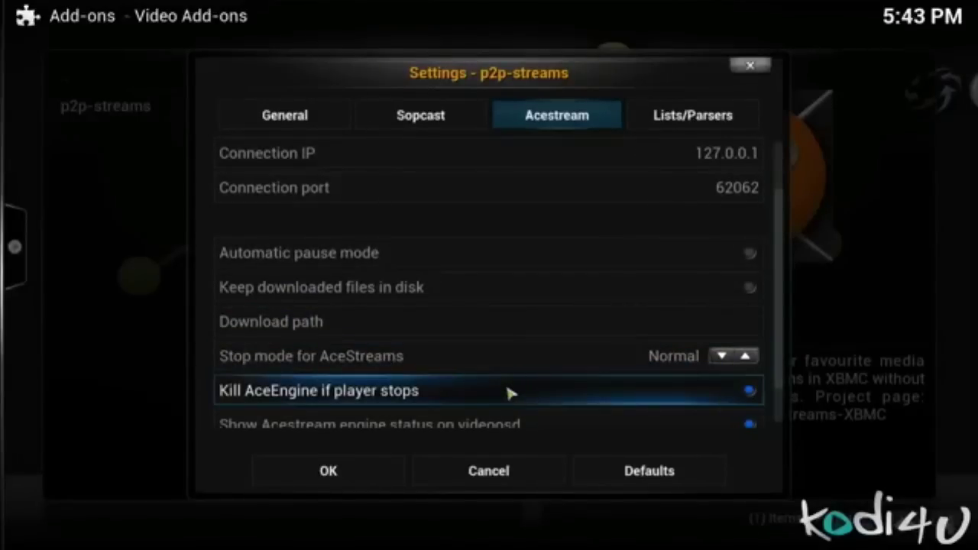
pyautogui.scroll(-1, 510, 392)
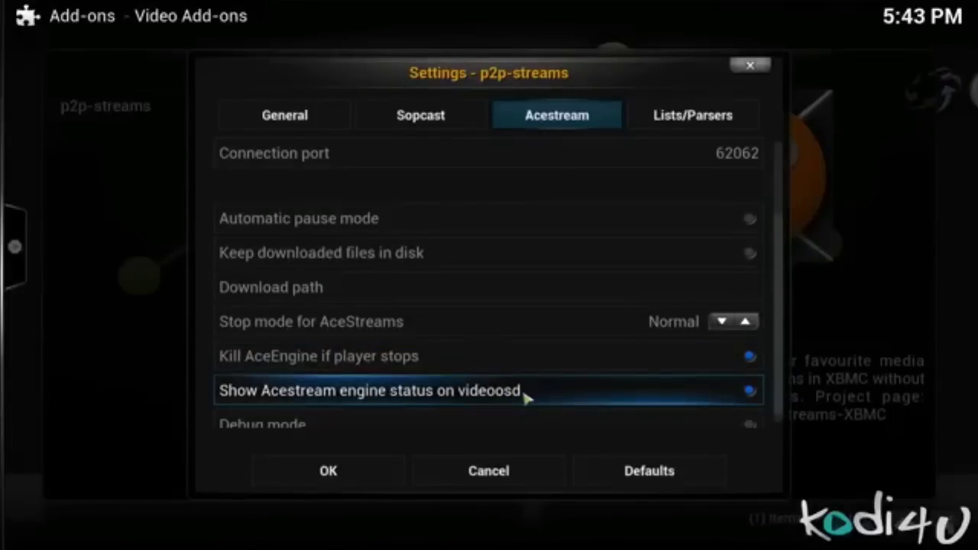
pyautogui.scroll(-1, 526, 396)
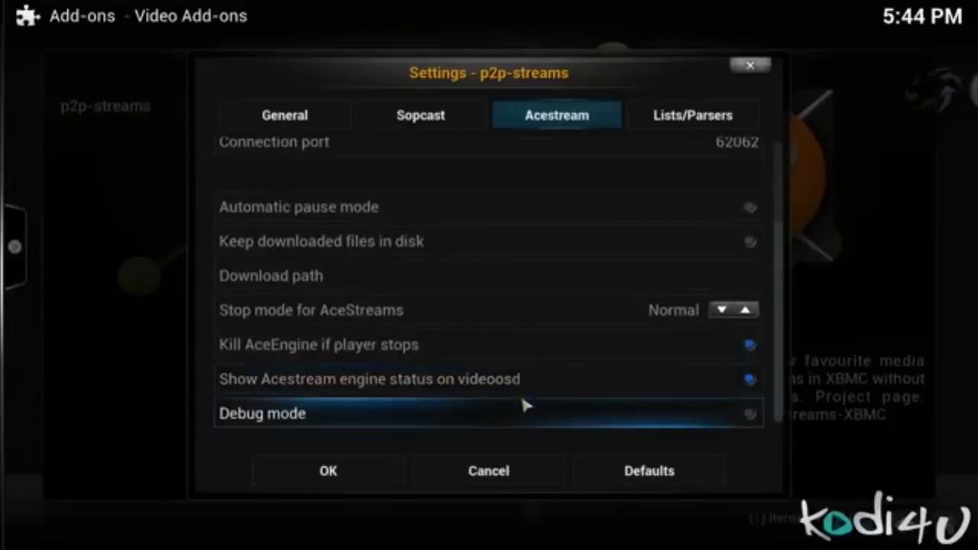
pyautogui.moveTo(640, 110)
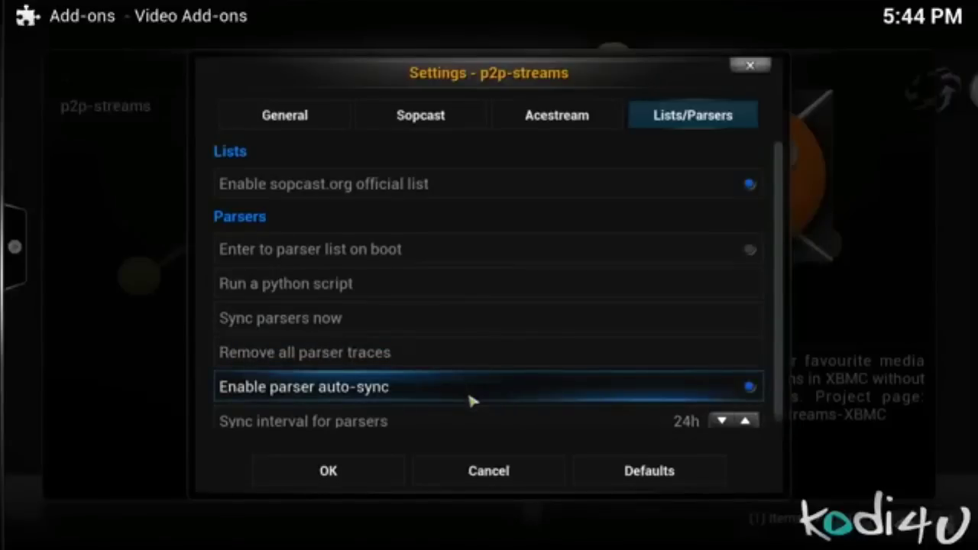
# Leave the parser sync interval at 24h and open the 'Run a python script' URL prompt.
pyautogui.scroll(-3, 471, 414)
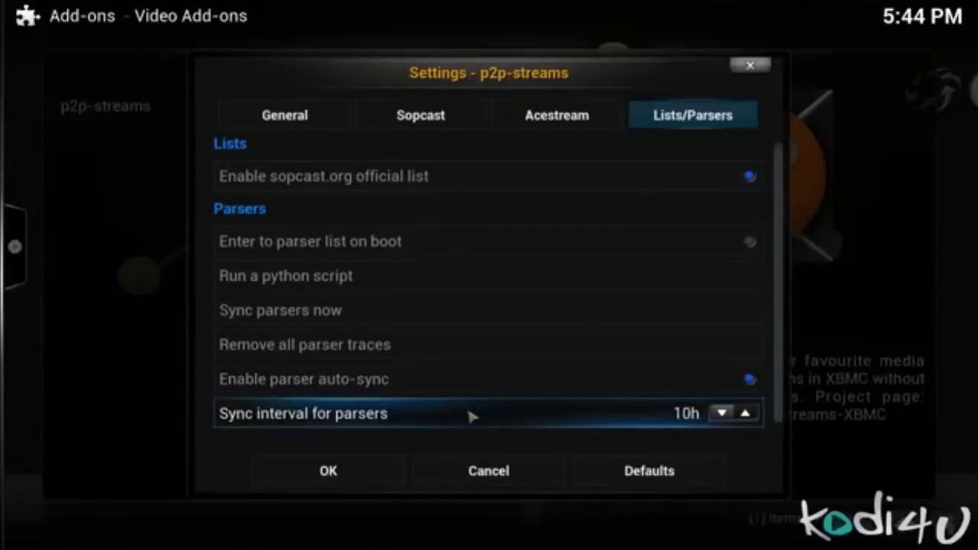
pyautogui.scroll(4, 471, 415)
pyautogui.scroll(-1, 471, 415)
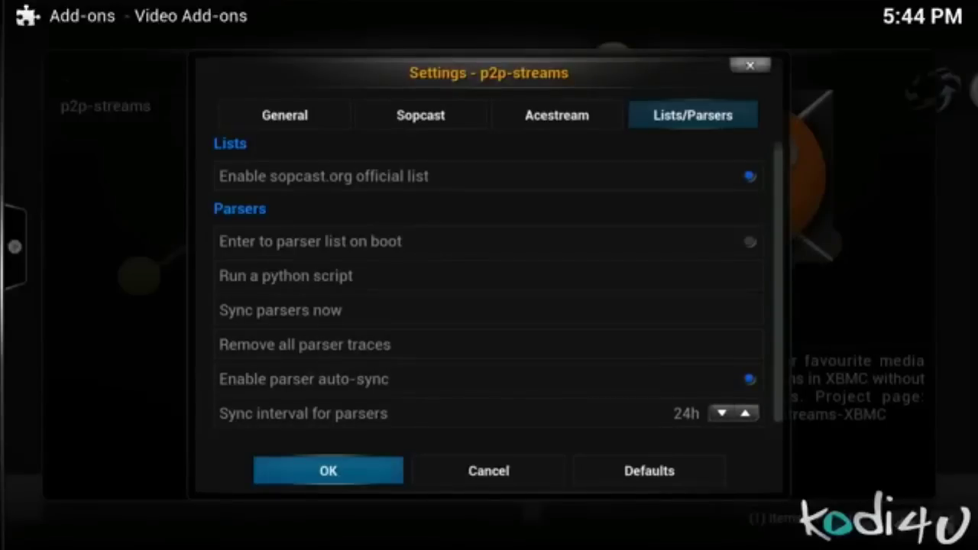
pyautogui.click(419, 289)
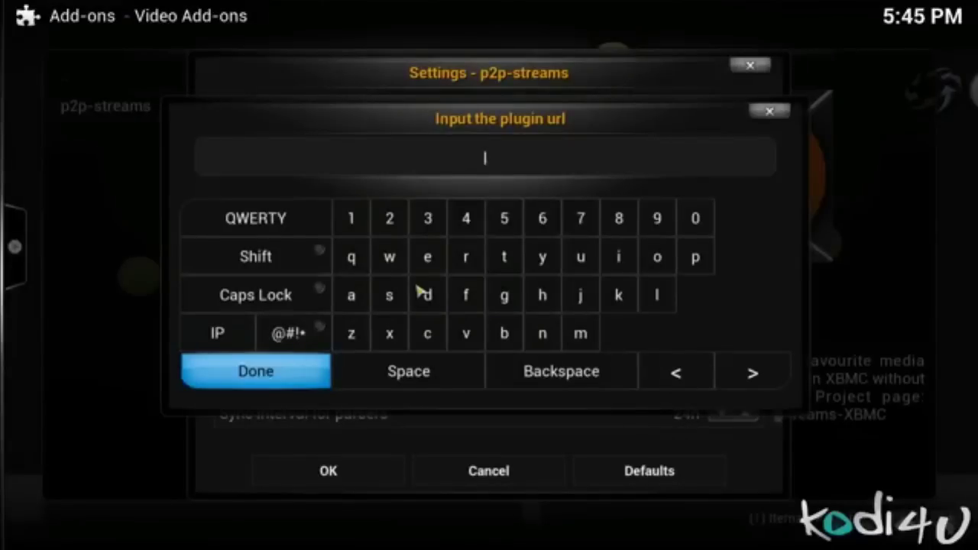
# Enter the googlecode parser URL ending 'test all.py', run the script, and save the settings.
pyautogui.write('http:')
pyautogui.write('//')
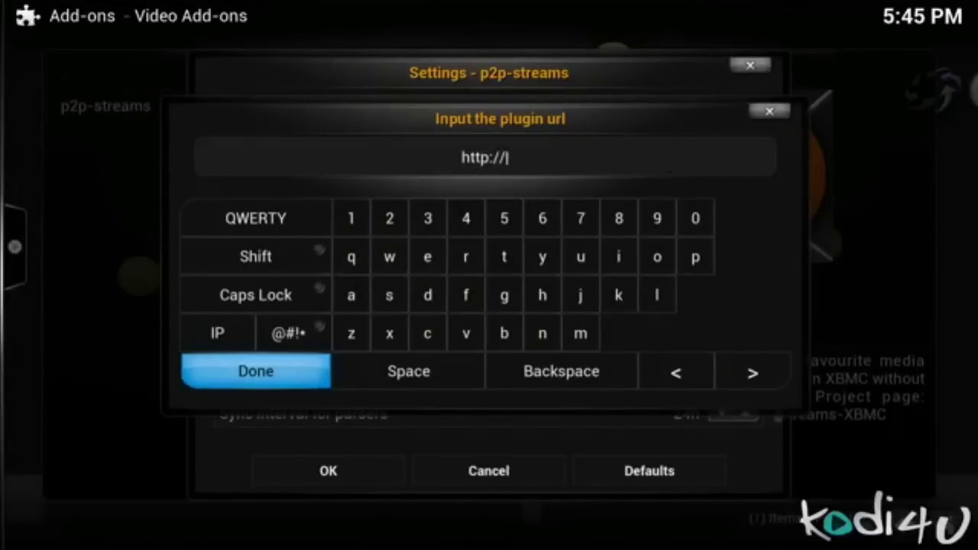
pyautogui.write('pa')
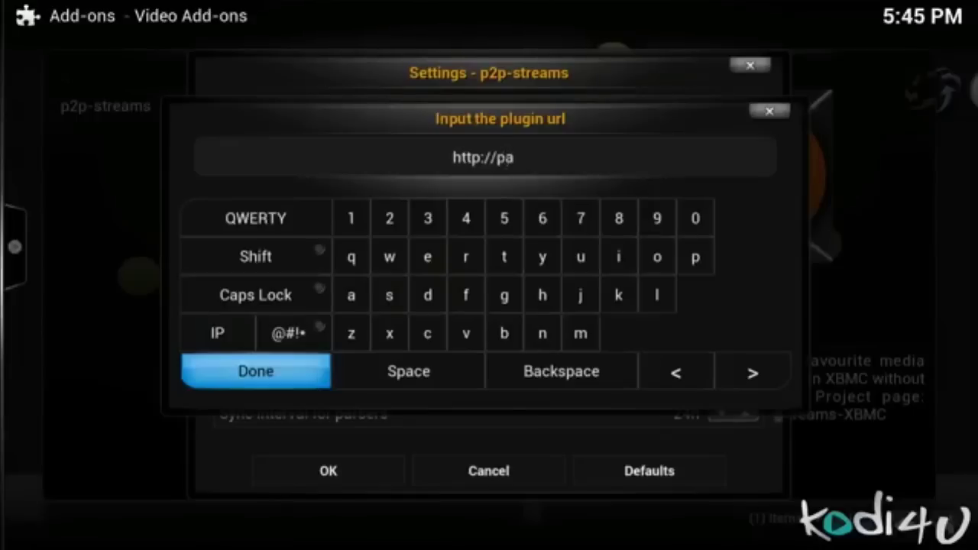
pyautogui.write('rsersfo')
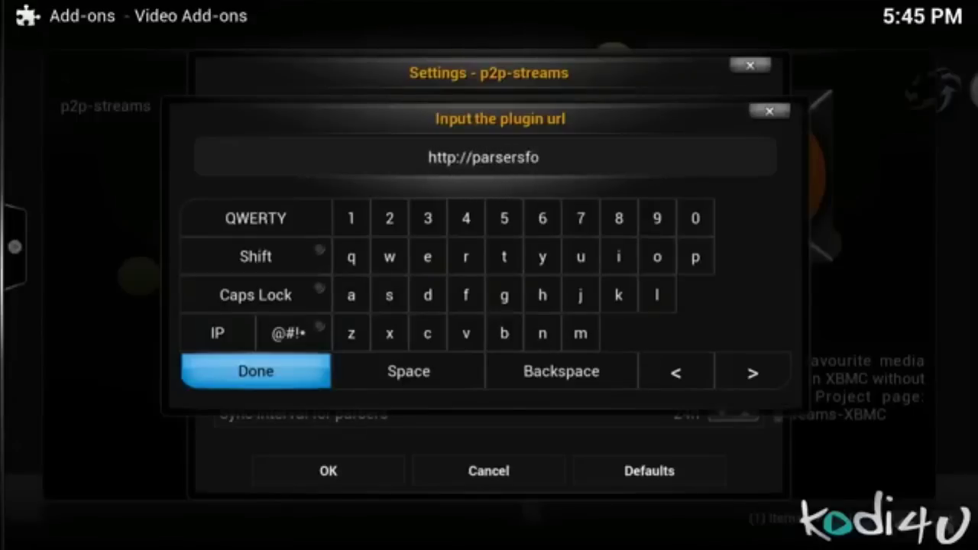
pyautogui.write('rp2pst')
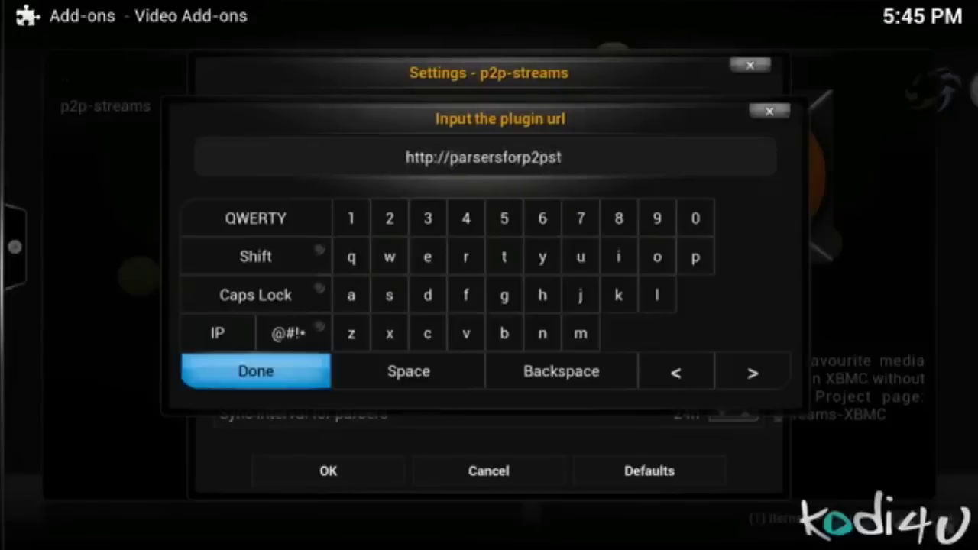
pyautogui.write('reams.g')
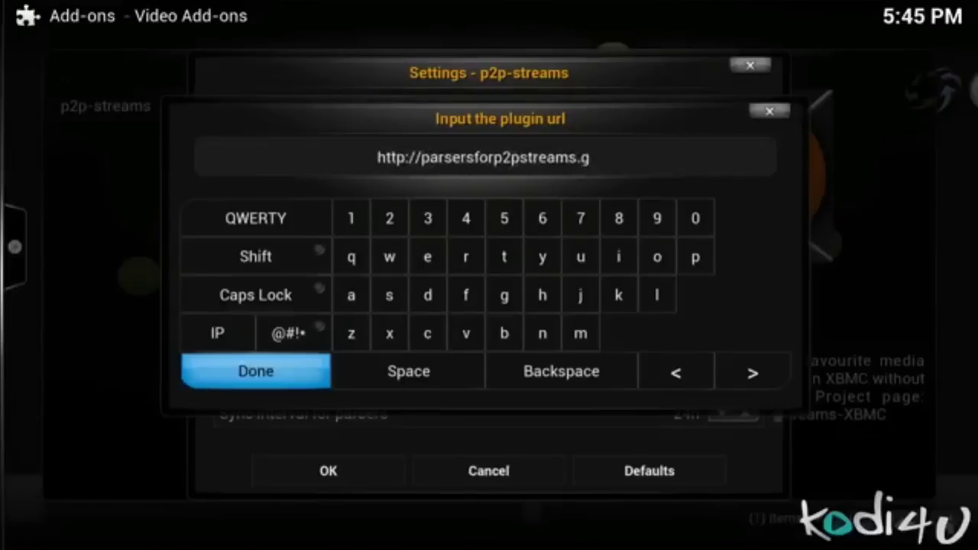
pyautogui.write('ooglecode.')
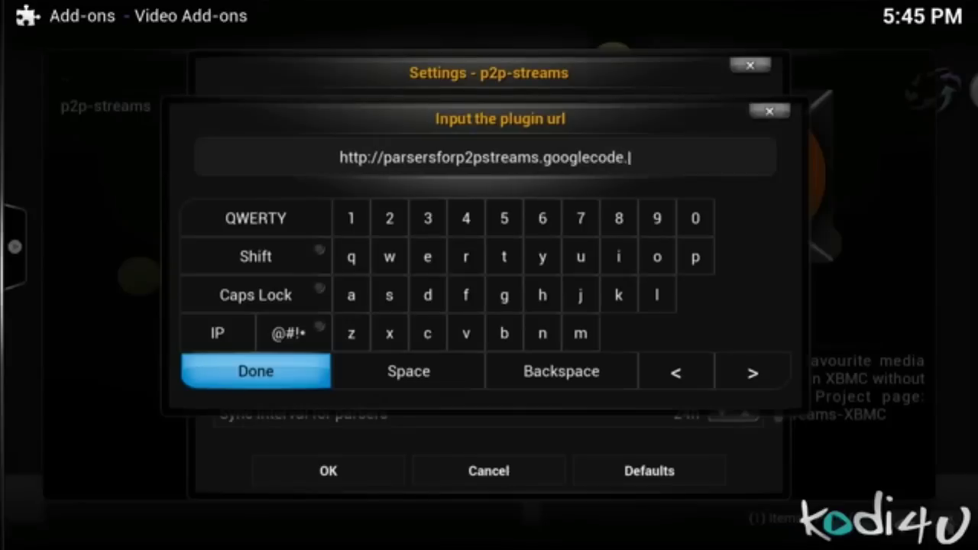
pyautogui.write('com/s')
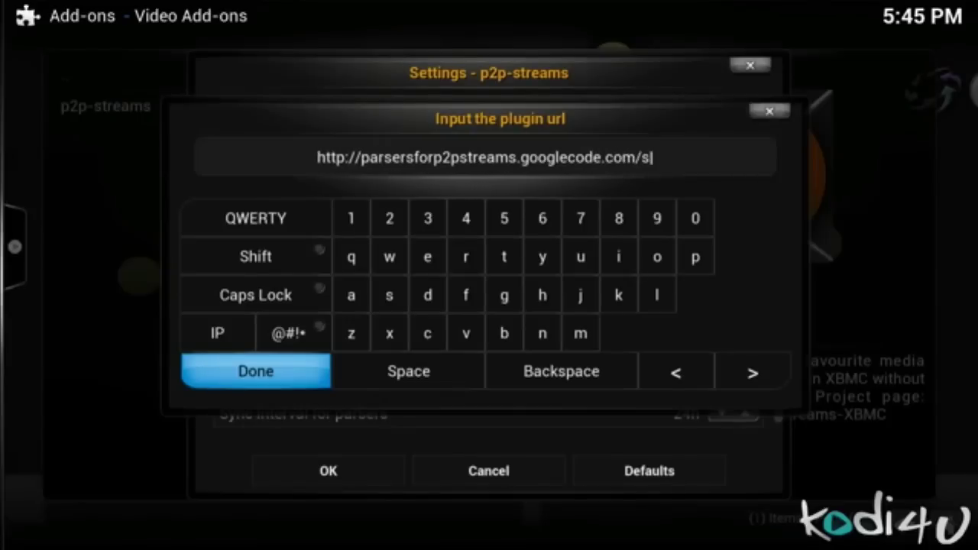
pyautogui.write('vn/trunk')
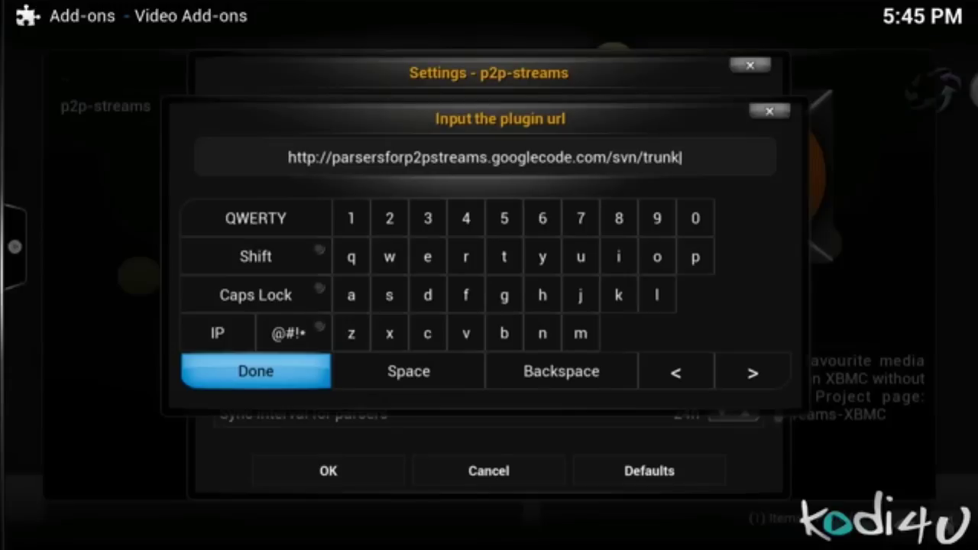
pyautogui.write('/master')
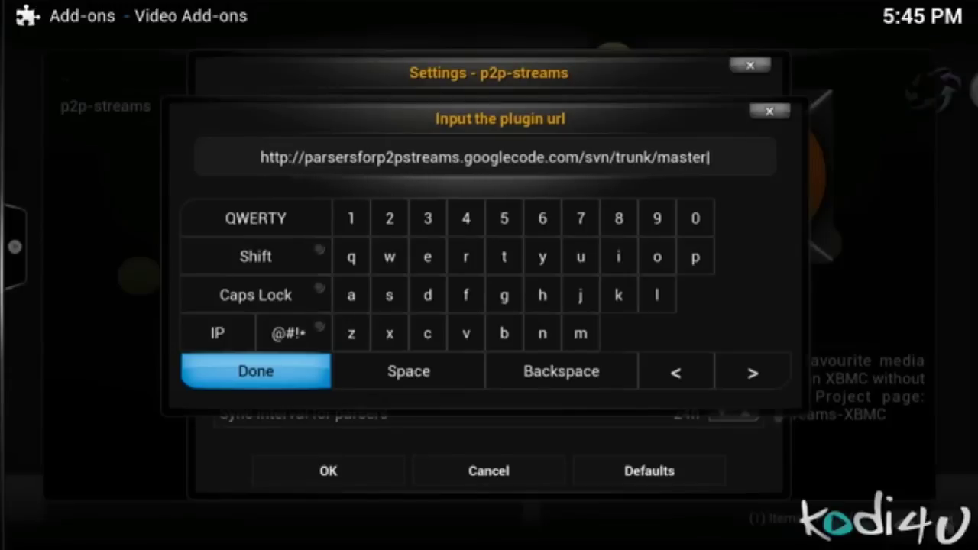
pyautogui.write('/test%20')
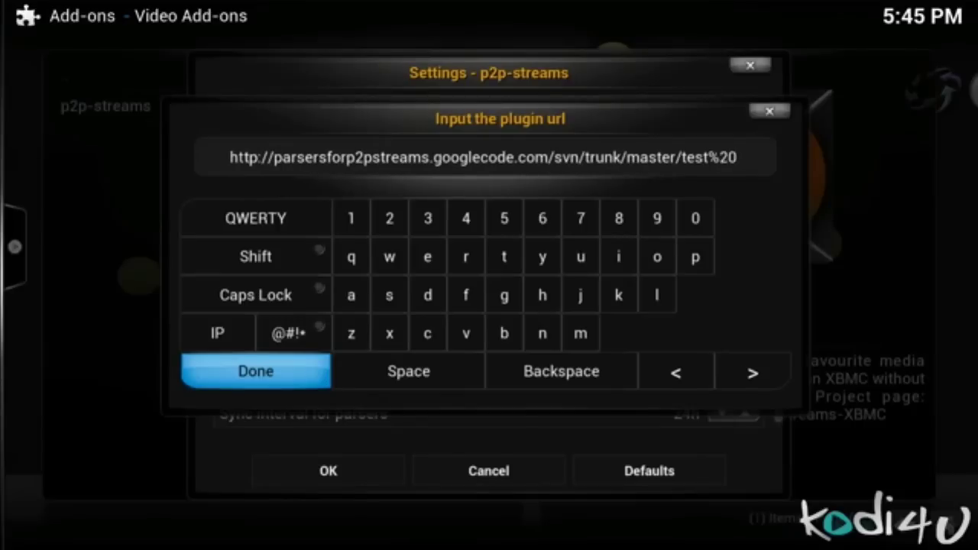
pyautogui.write('all.py')
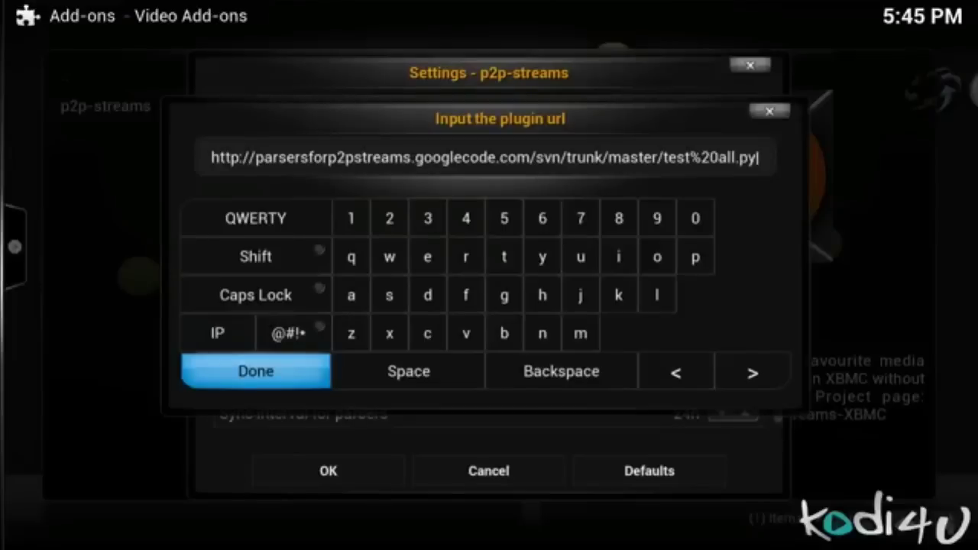
pyautogui.press('BackSpace')
pyautogui.press('BackSpace')
pyautogui.press('BackSpace')
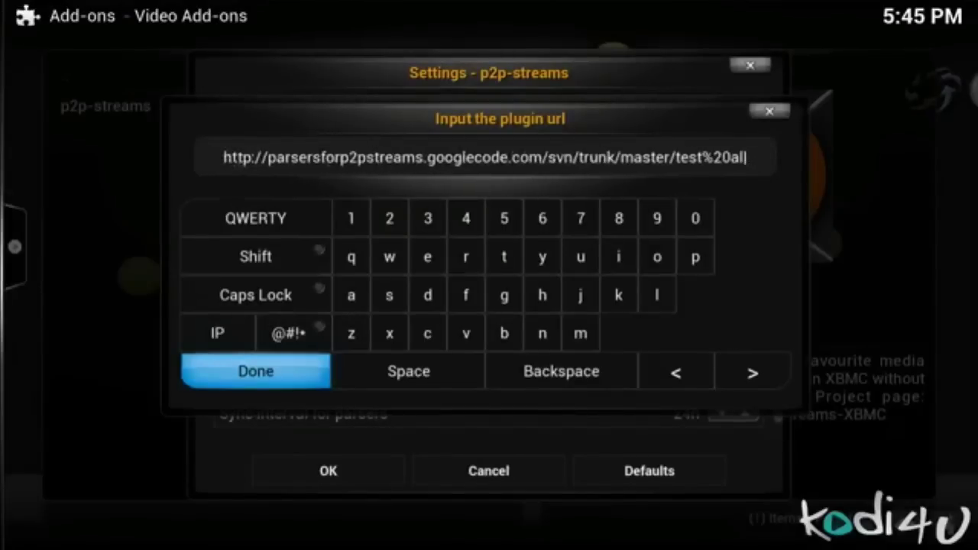
pyautogui.press('BackSpace')
pyautogui.press('BackSpace')
pyautogui.write('all')
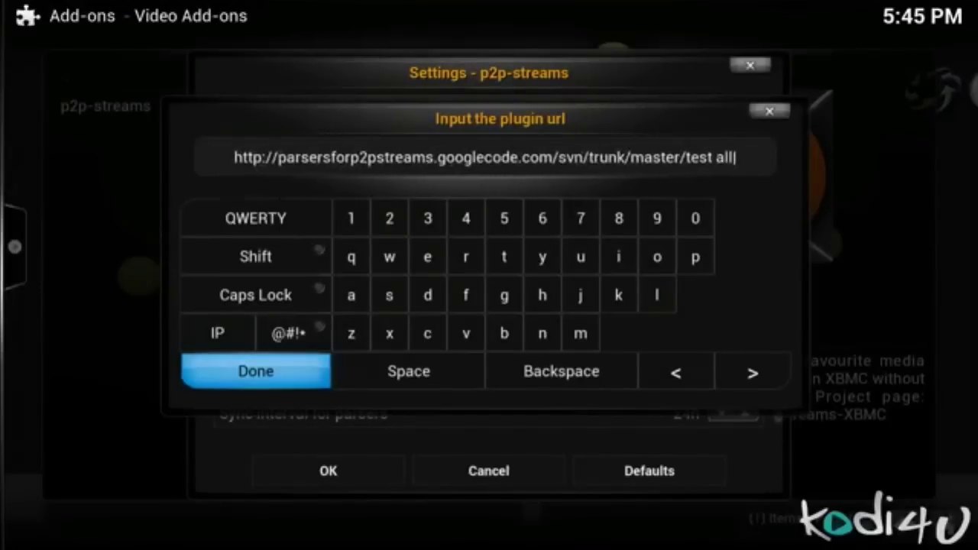
pyautogui.write('.py')
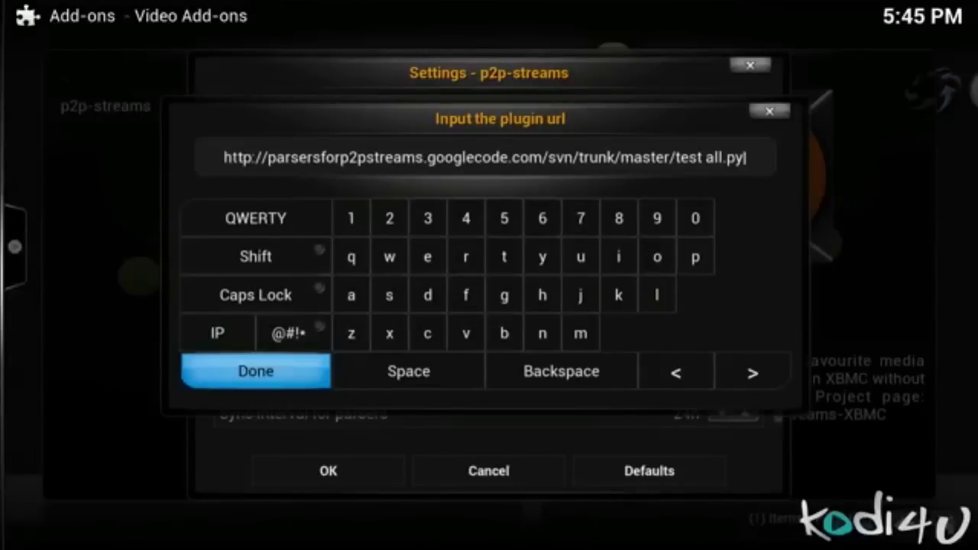
pyautogui.click(296, 368)
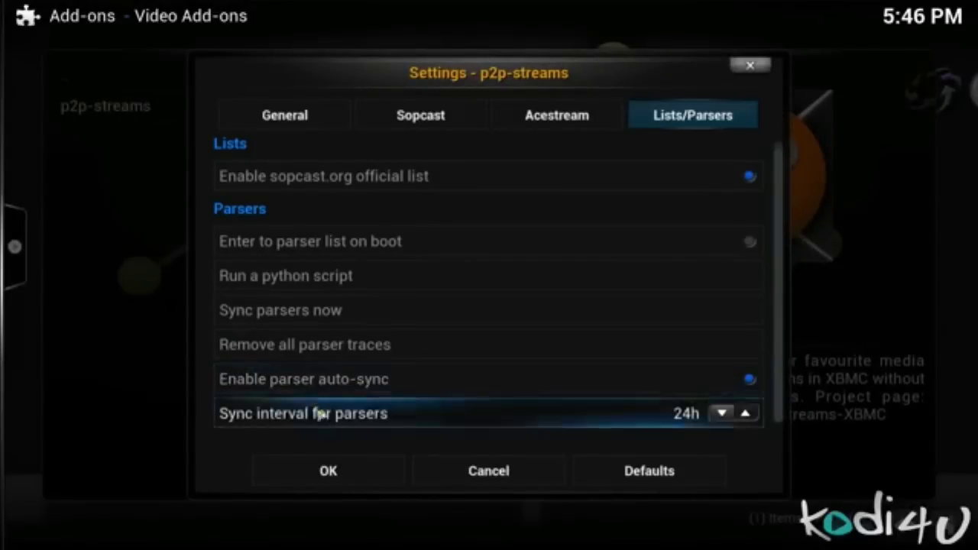
pyautogui.click(331, 473)
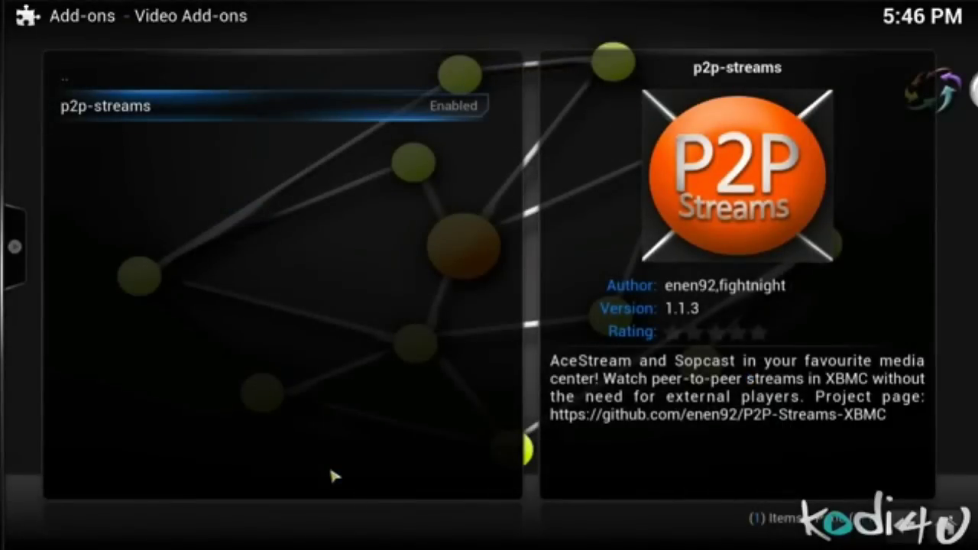
# Launch p2p-streams, open Addon Website-parsers, and accept the third-party warning to start syncing.
pyautogui.click(319, 117)
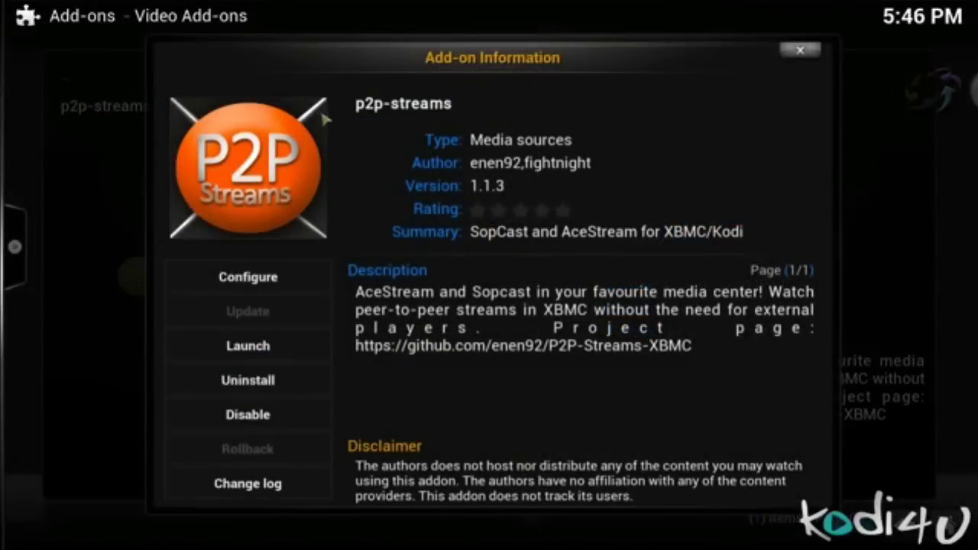
pyautogui.click(258, 346)
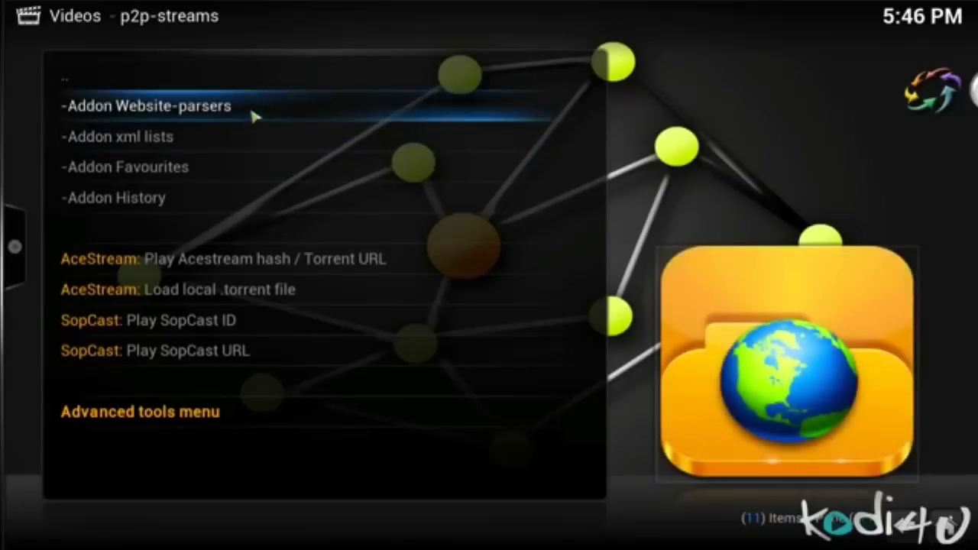
pyautogui.click(254, 114)
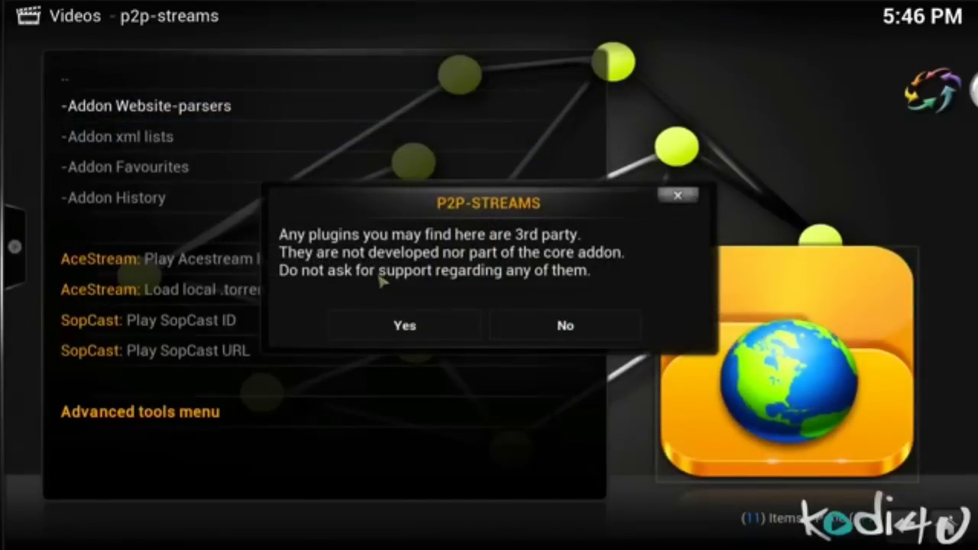
pyautogui.click(405, 327)
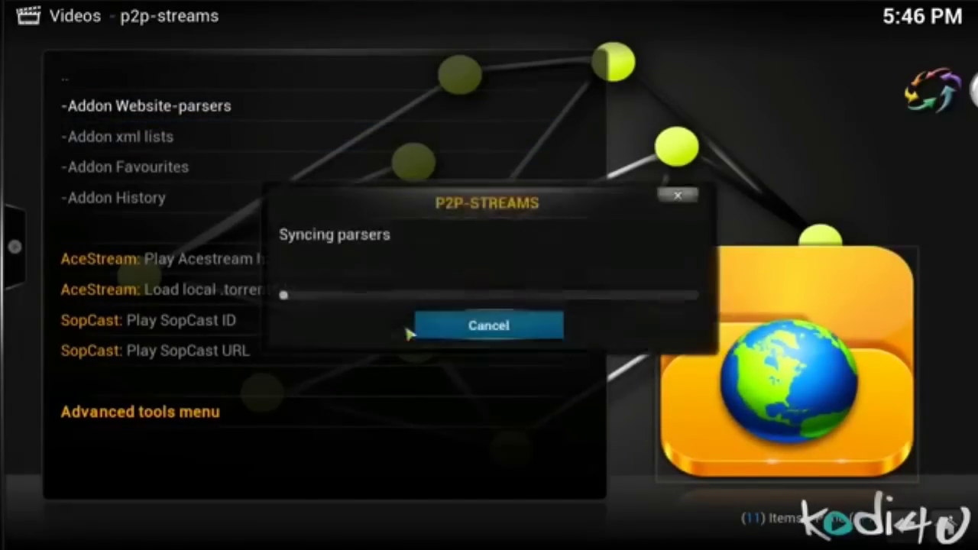